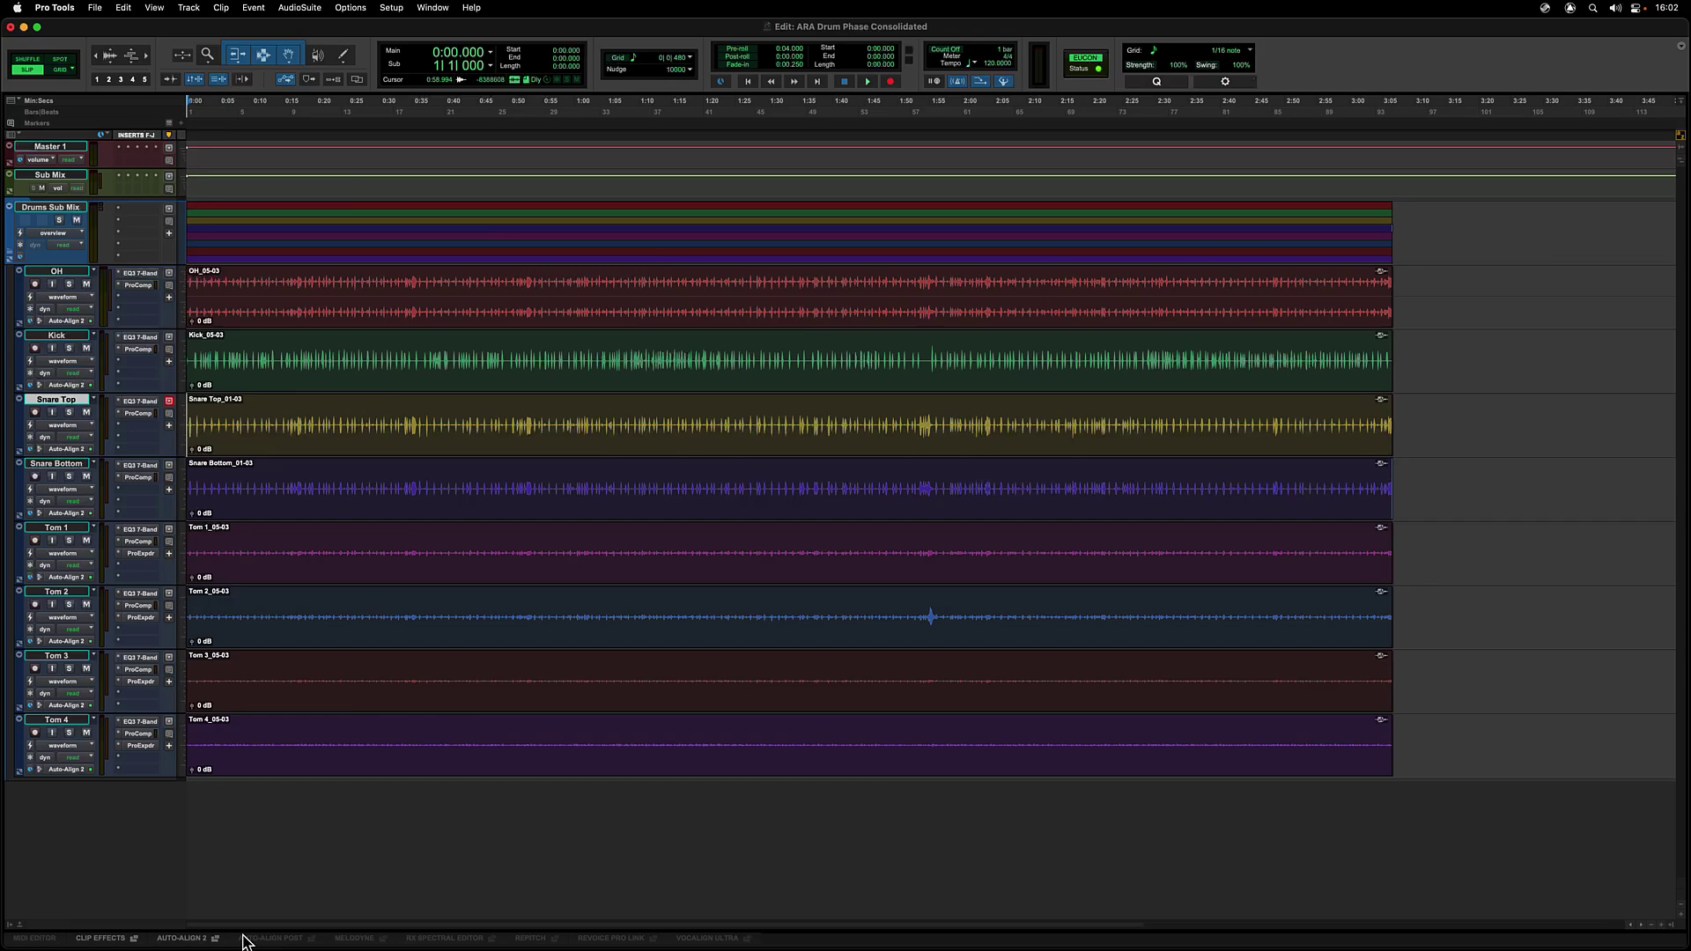
# Step: Drag-select the drum clips across all eight tracks and open them together in Auto-Align 2
pyautogui.click(194, 940)
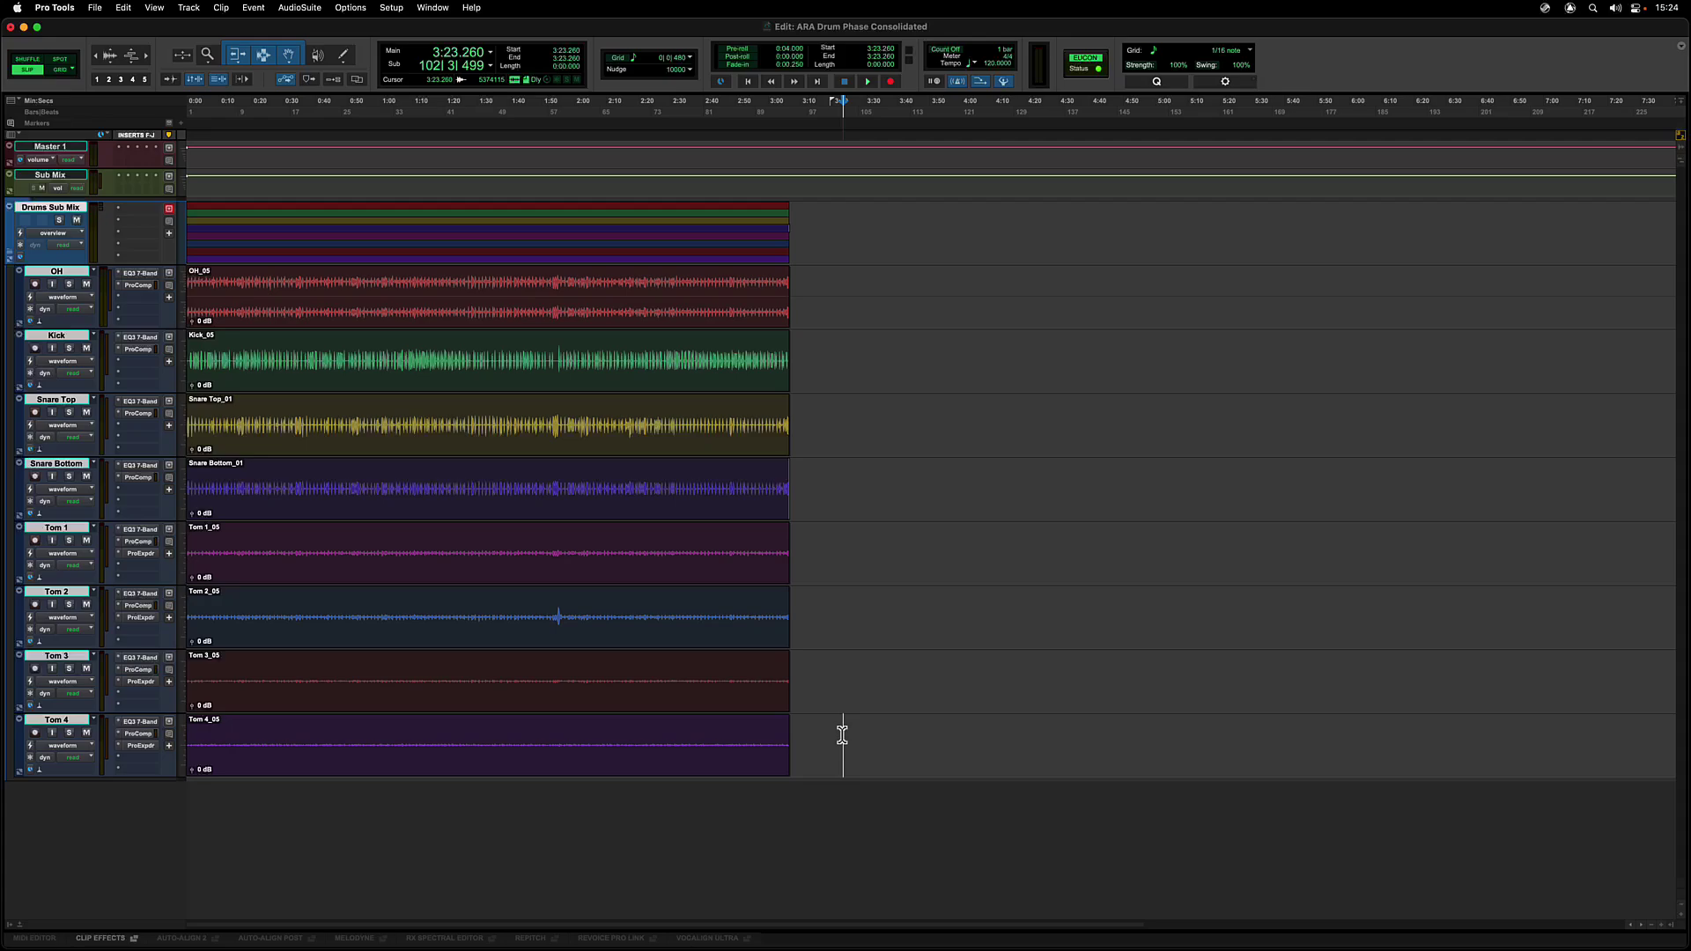
pyautogui.moveTo(841, 734)
pyautogui.mouseDown()
pyautogui.moveTo(816, 739)
pyautogui.moveTo(163, 300)
pyautogui.mouseUp()
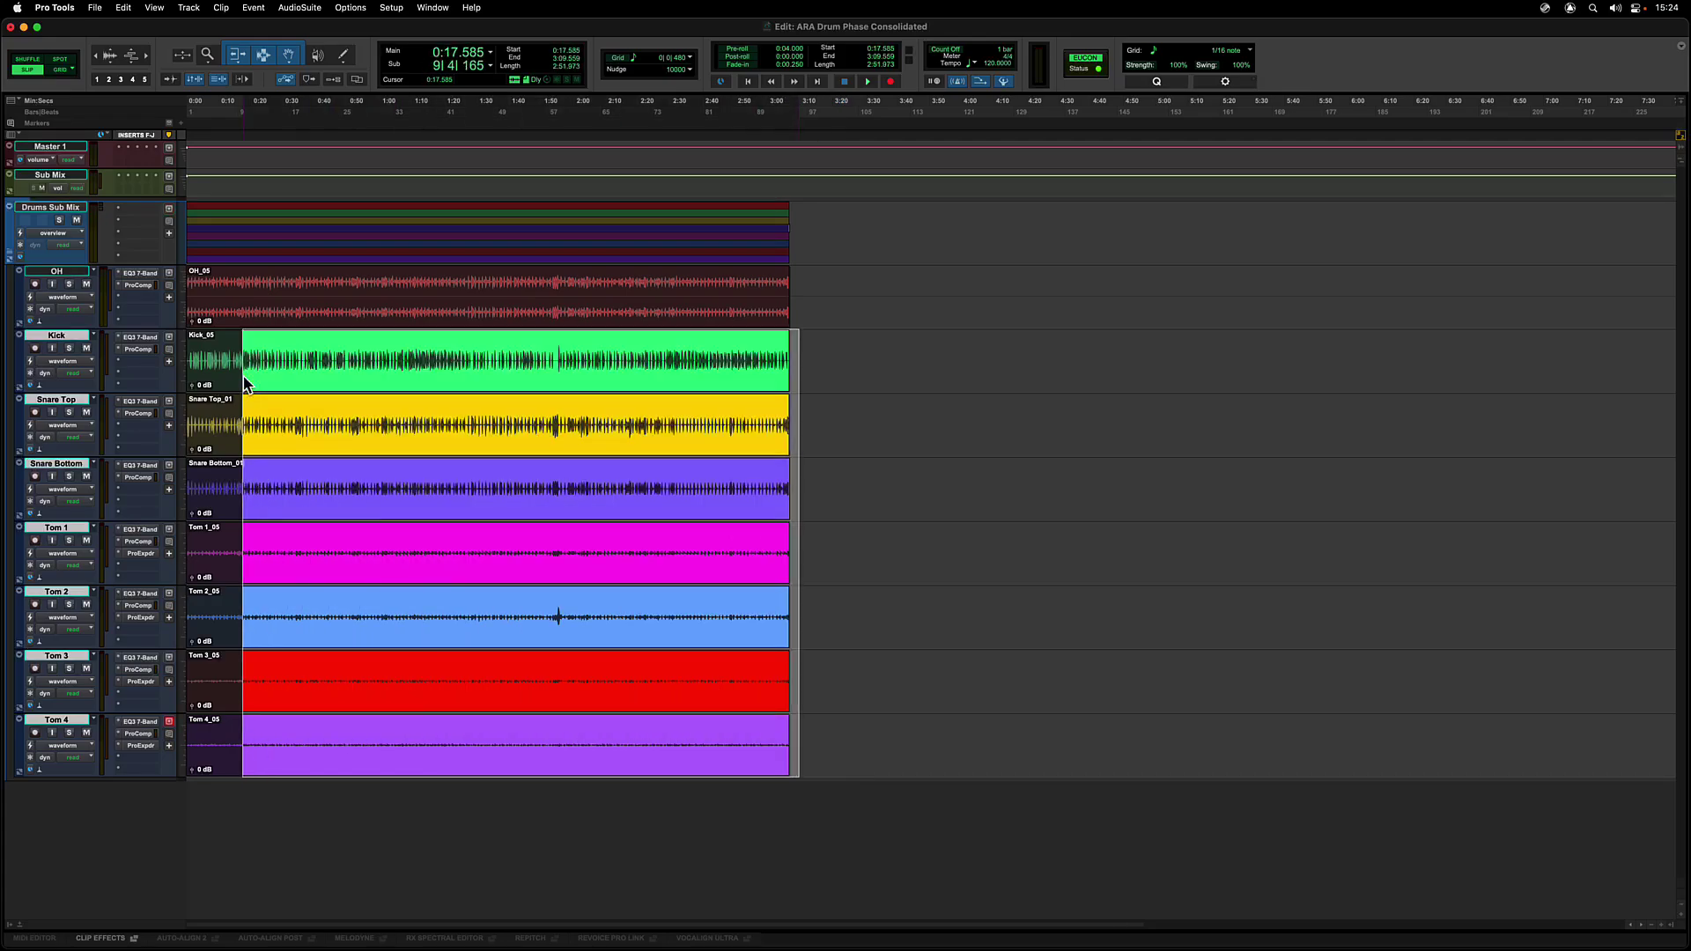
pyautogui.rightClick(476, 325)
pyautogui.moveTo(535, 450)
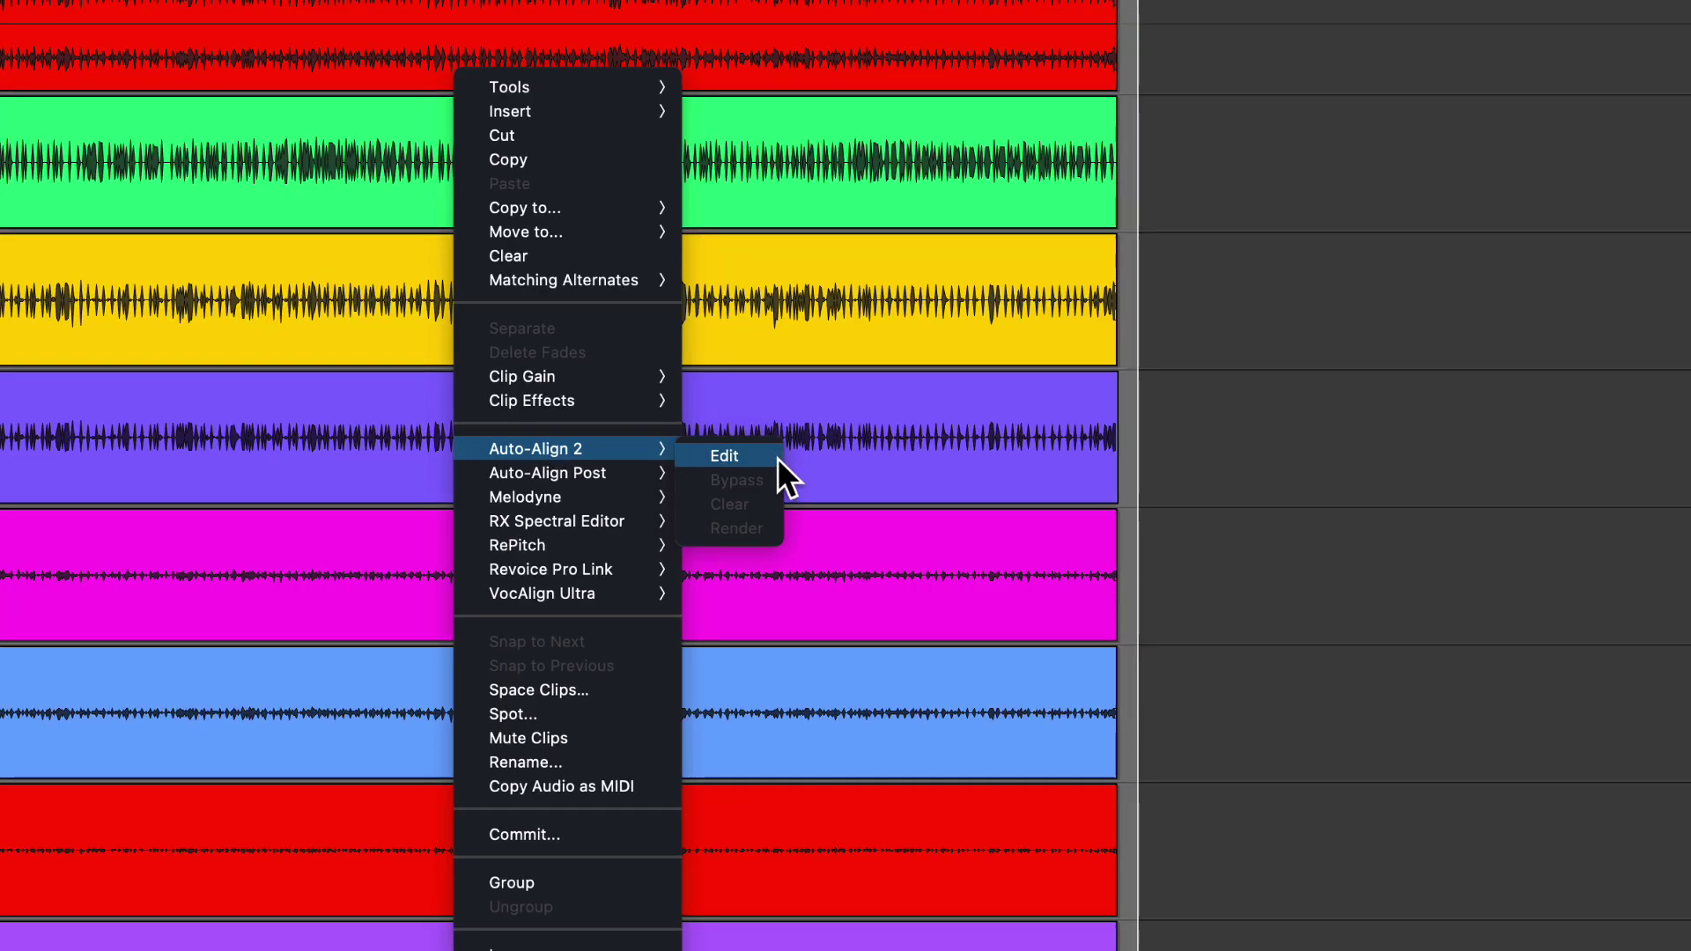
pyautogui.click(777, 458)
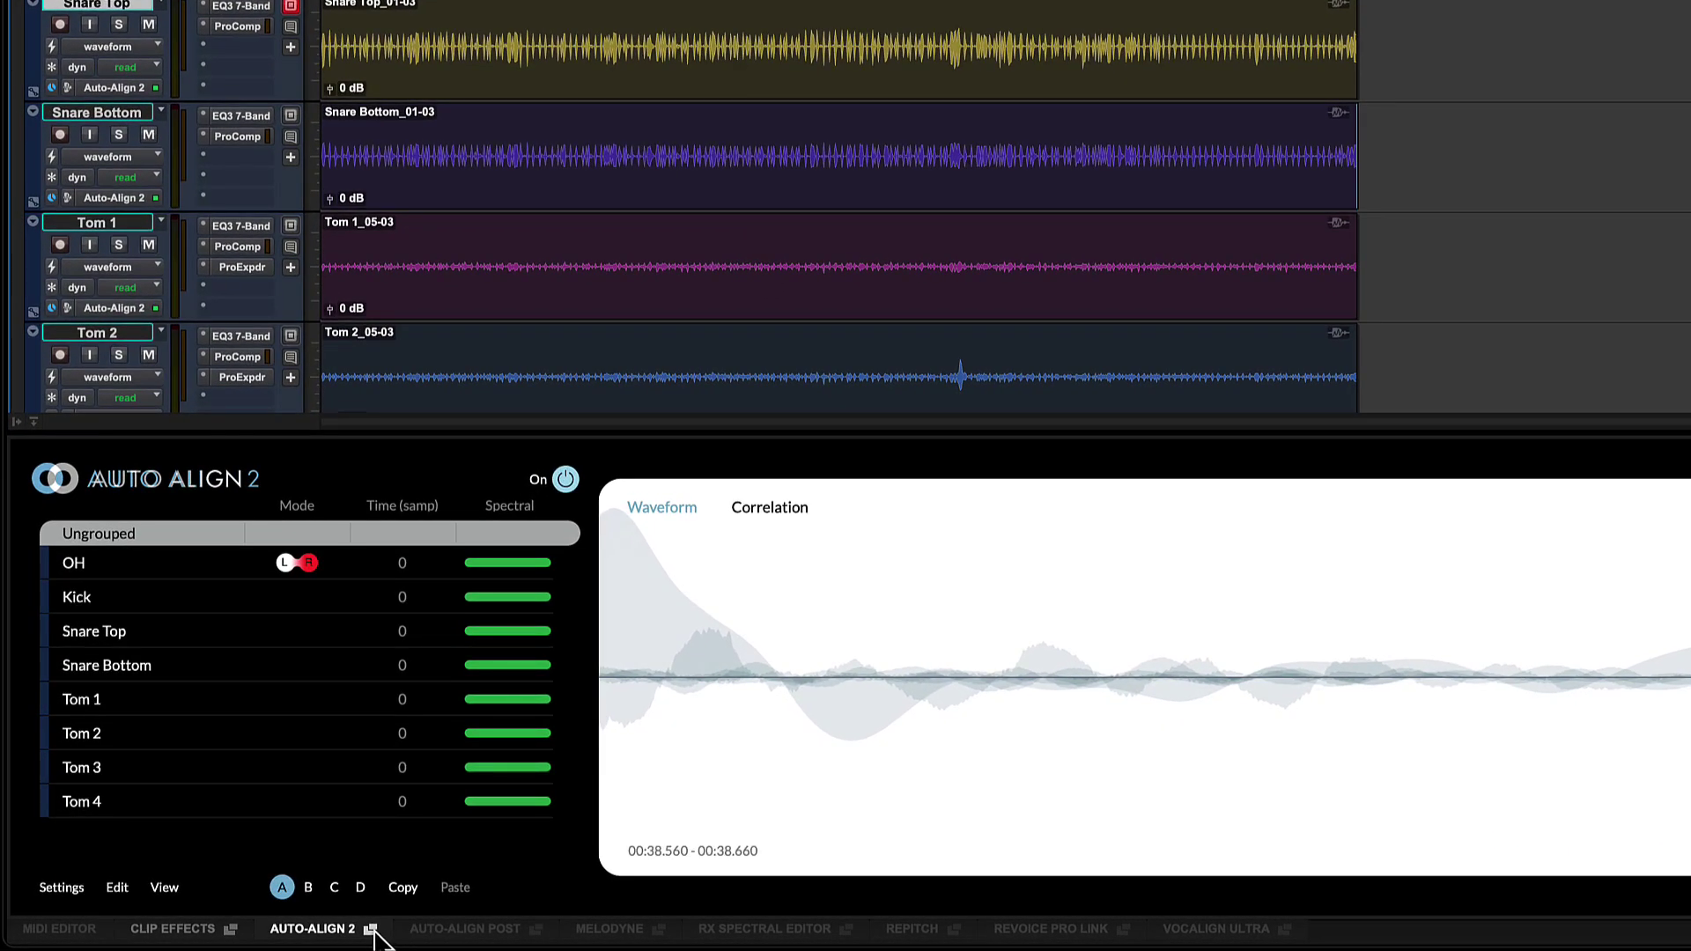
# Step: Float the Auto-Align 2 editor in its own window and align all eight drum mics as one group
pyautogui.click(320, 932)
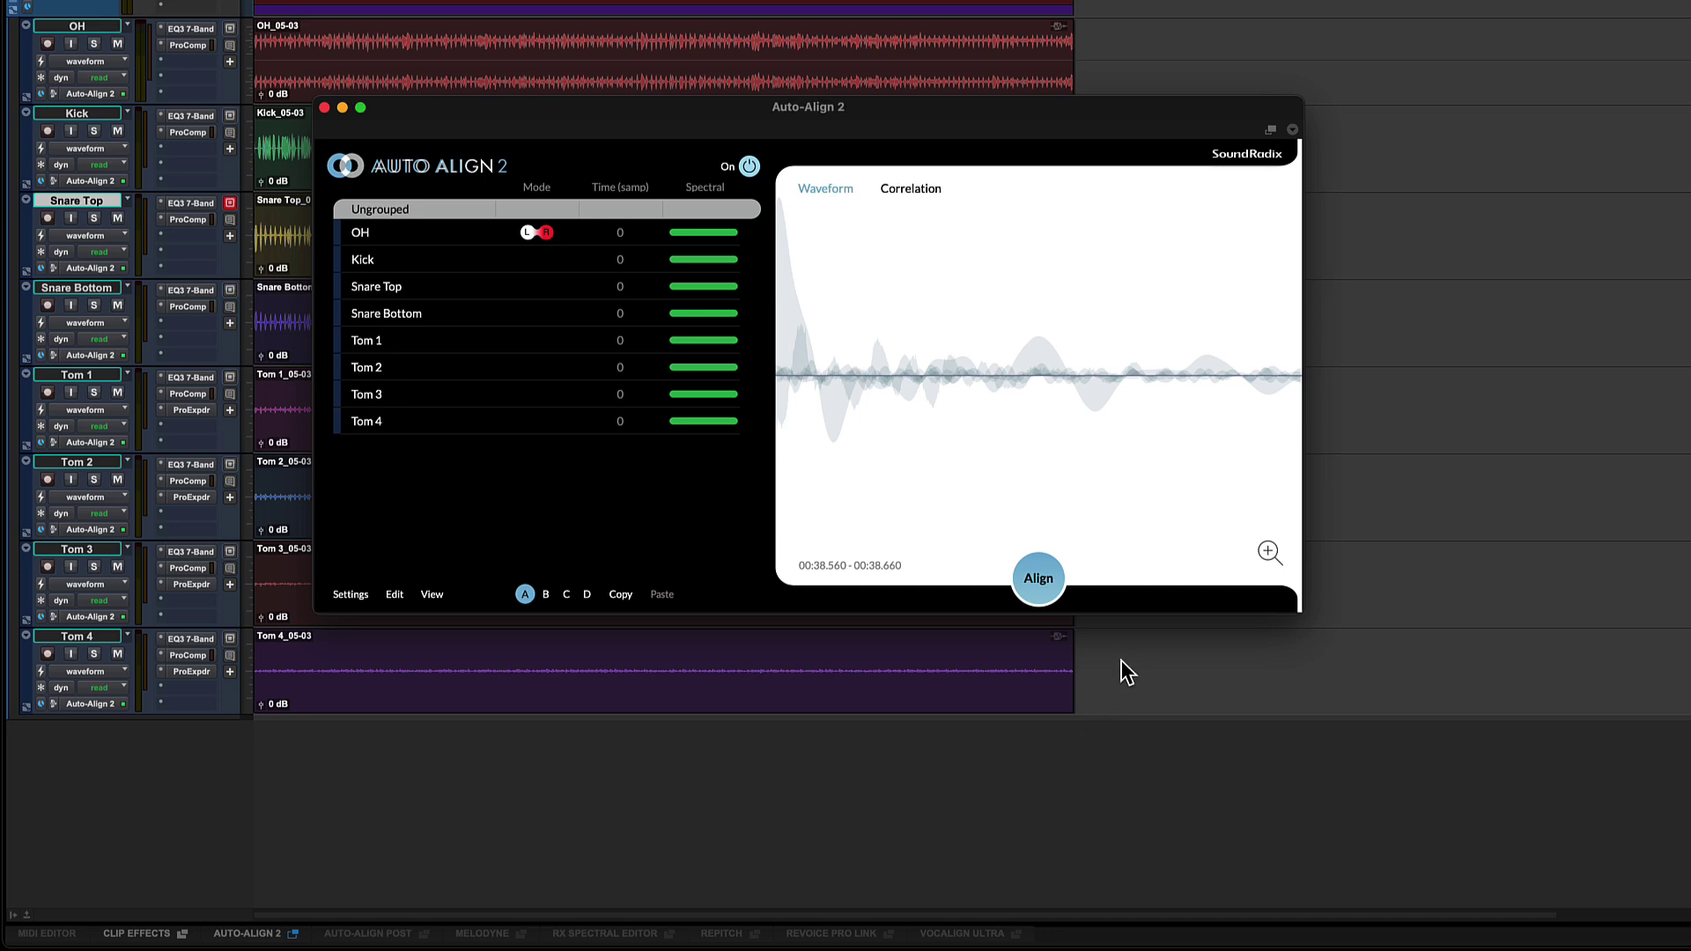
pyautogui.click(1043, 590)
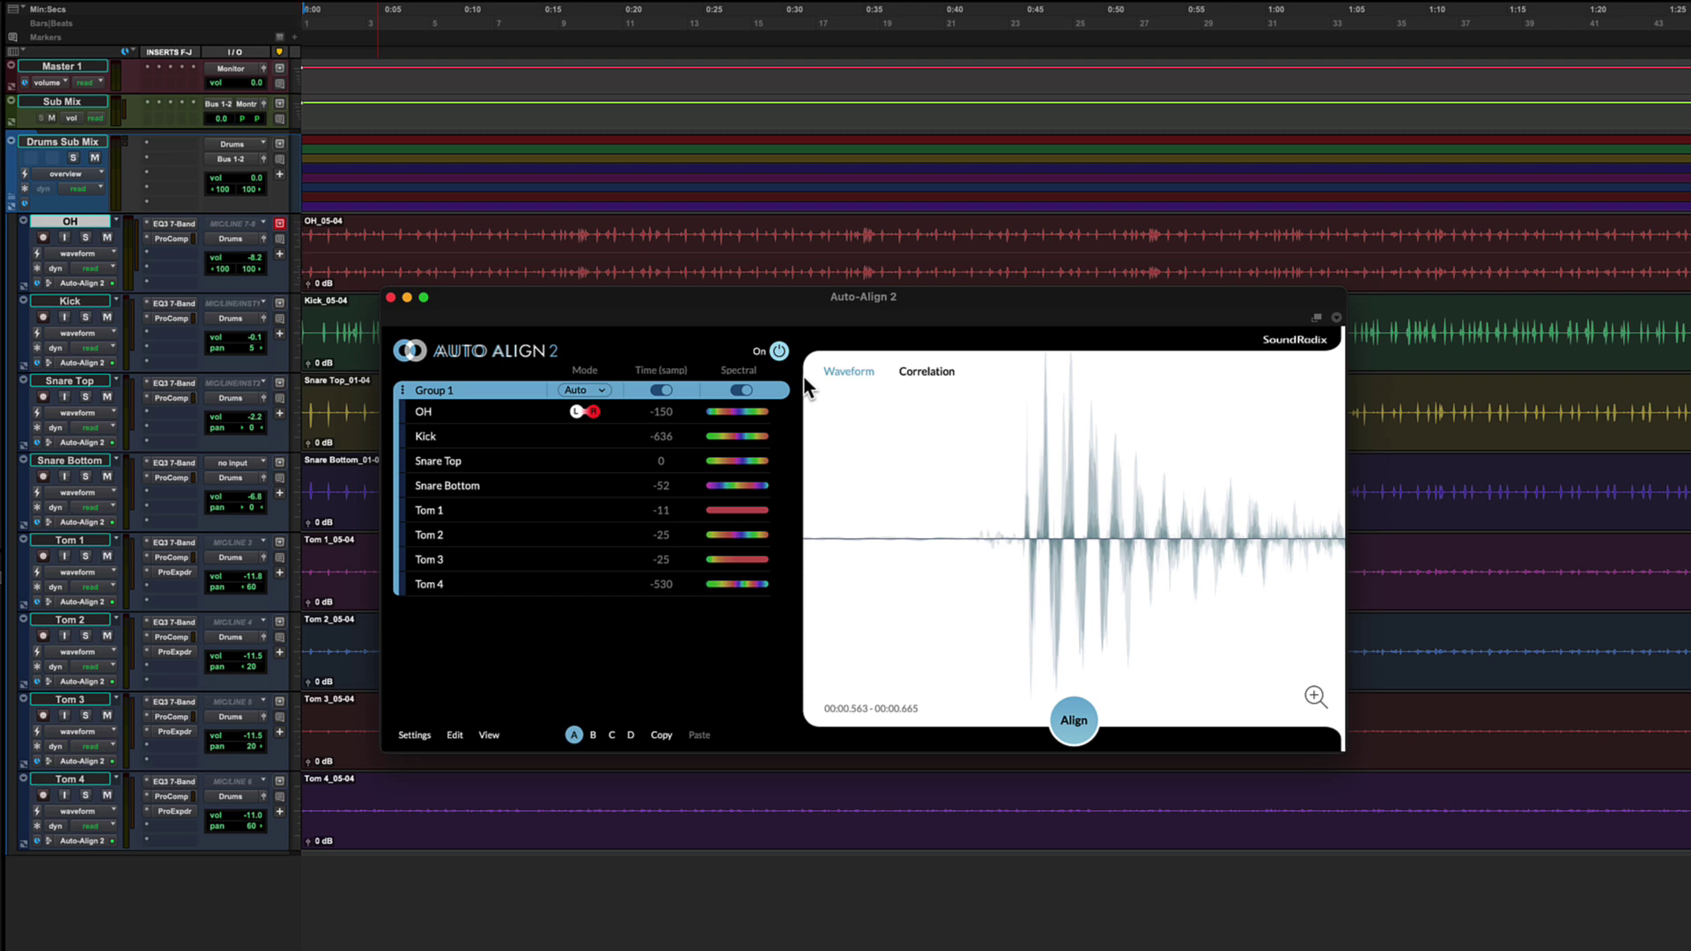
pyautogui.click(780, 349)
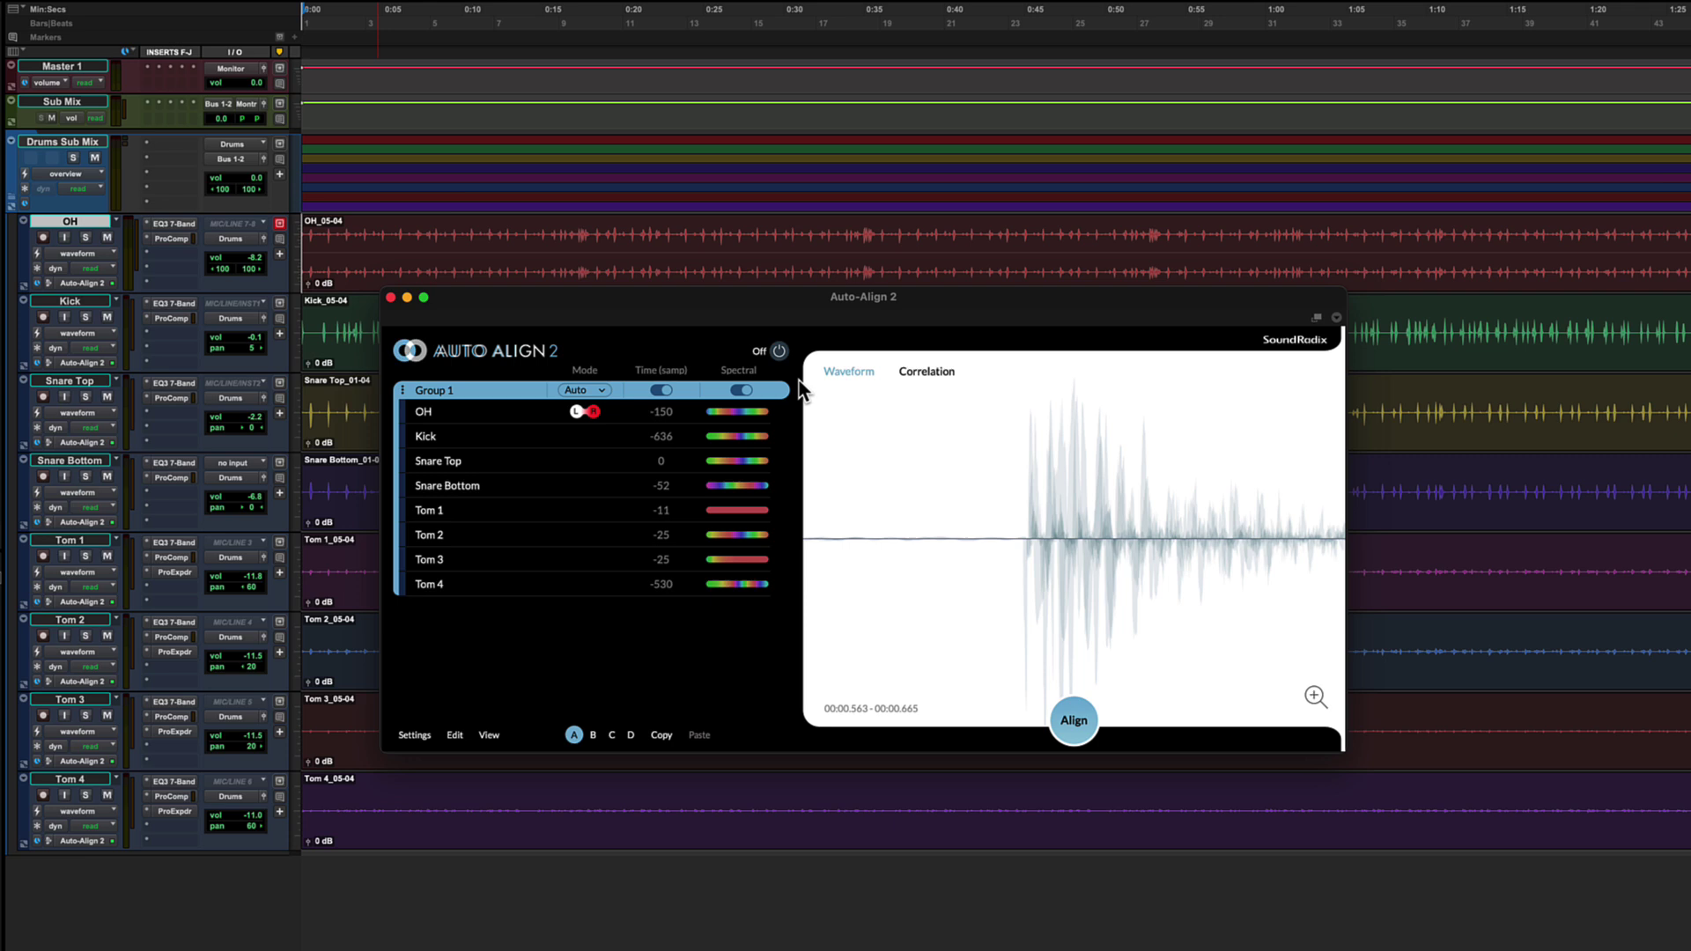
pyautogui.press('space')
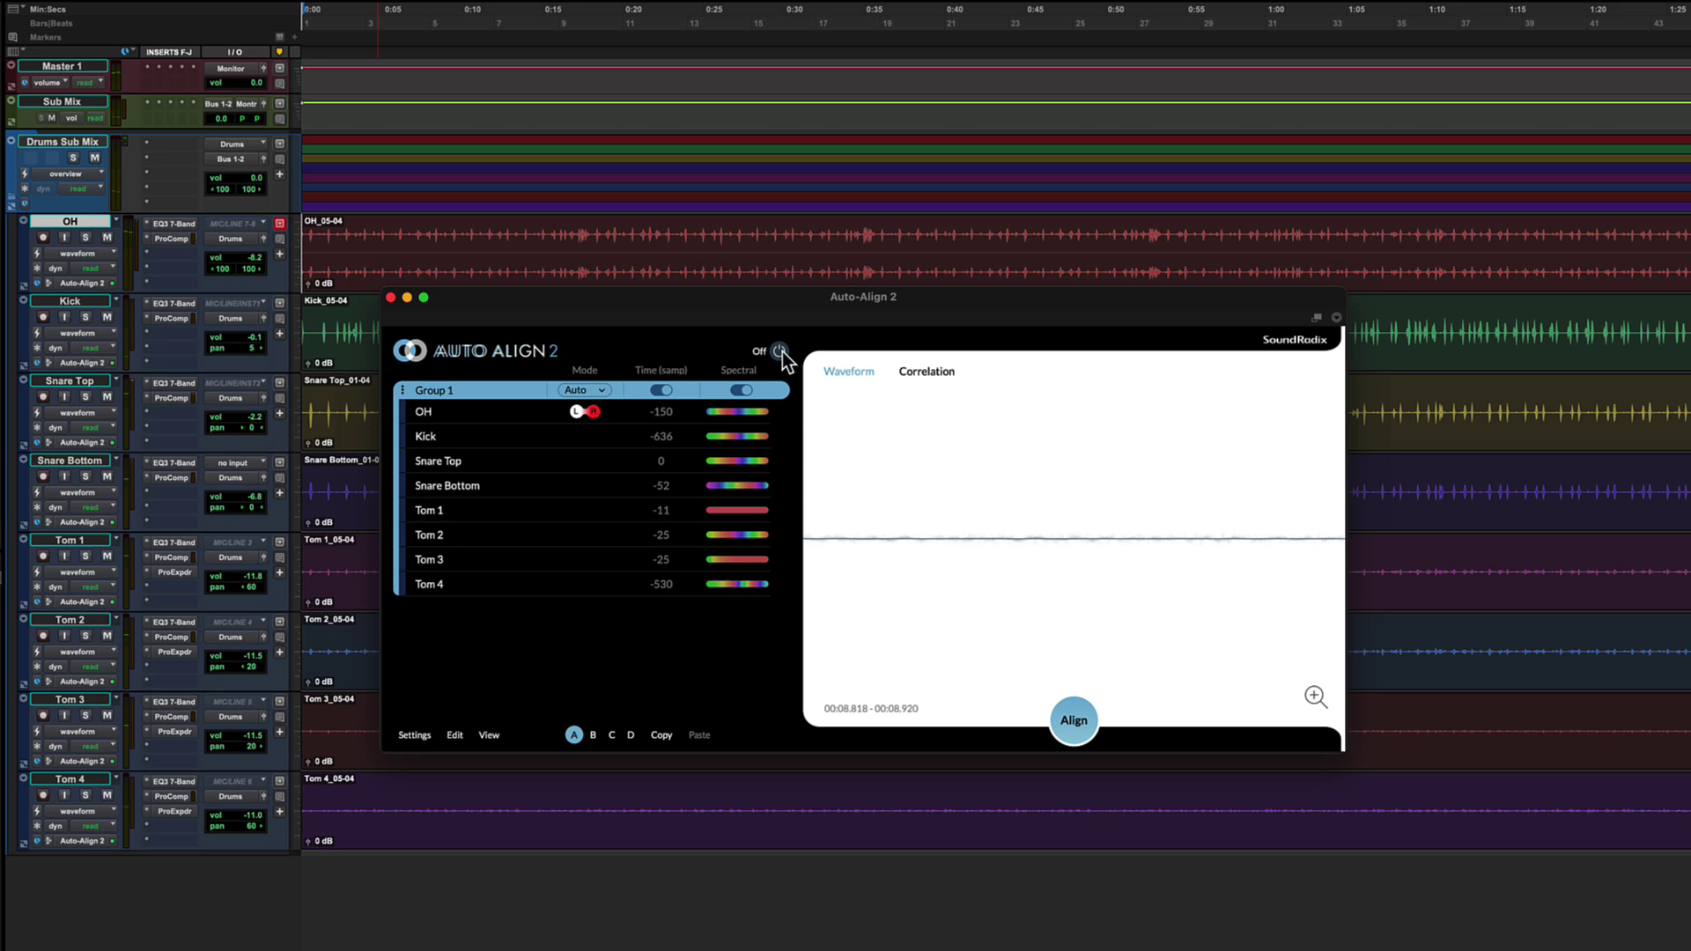
pyautogui.click(779, 351)
pyautogui.press('space')
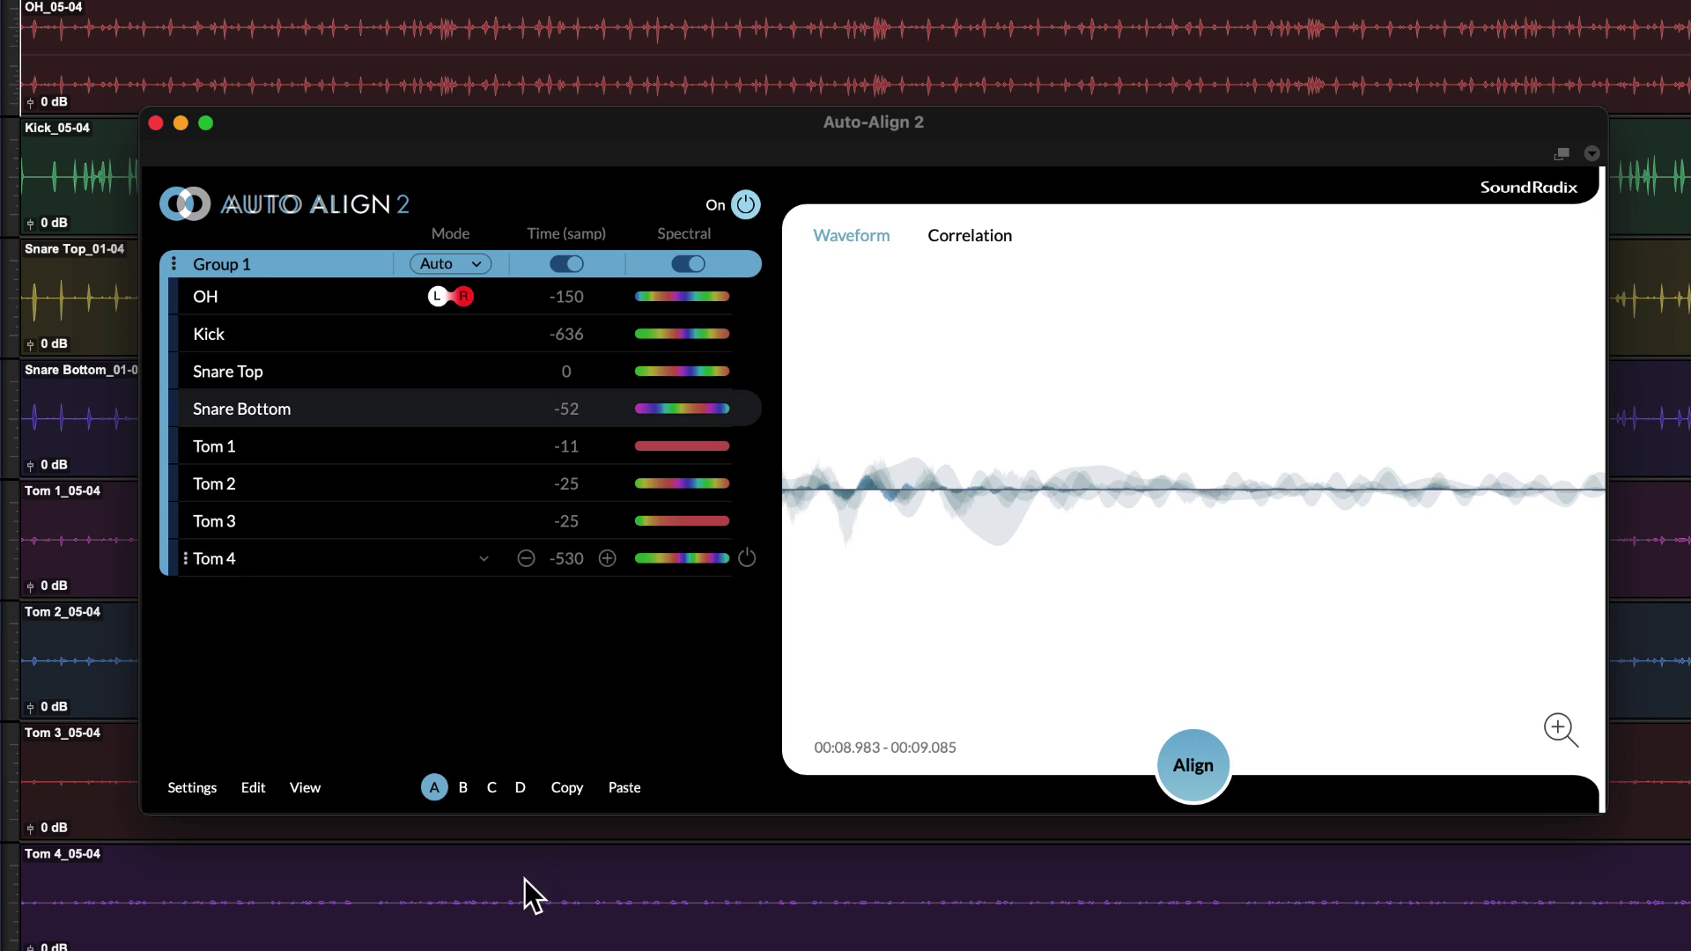
# Step: Paste the group alignment into snapshot B and raise the Kick offset to -327 samples
pyautogui.click(464, 790)
pyautogui.click(627, 793)
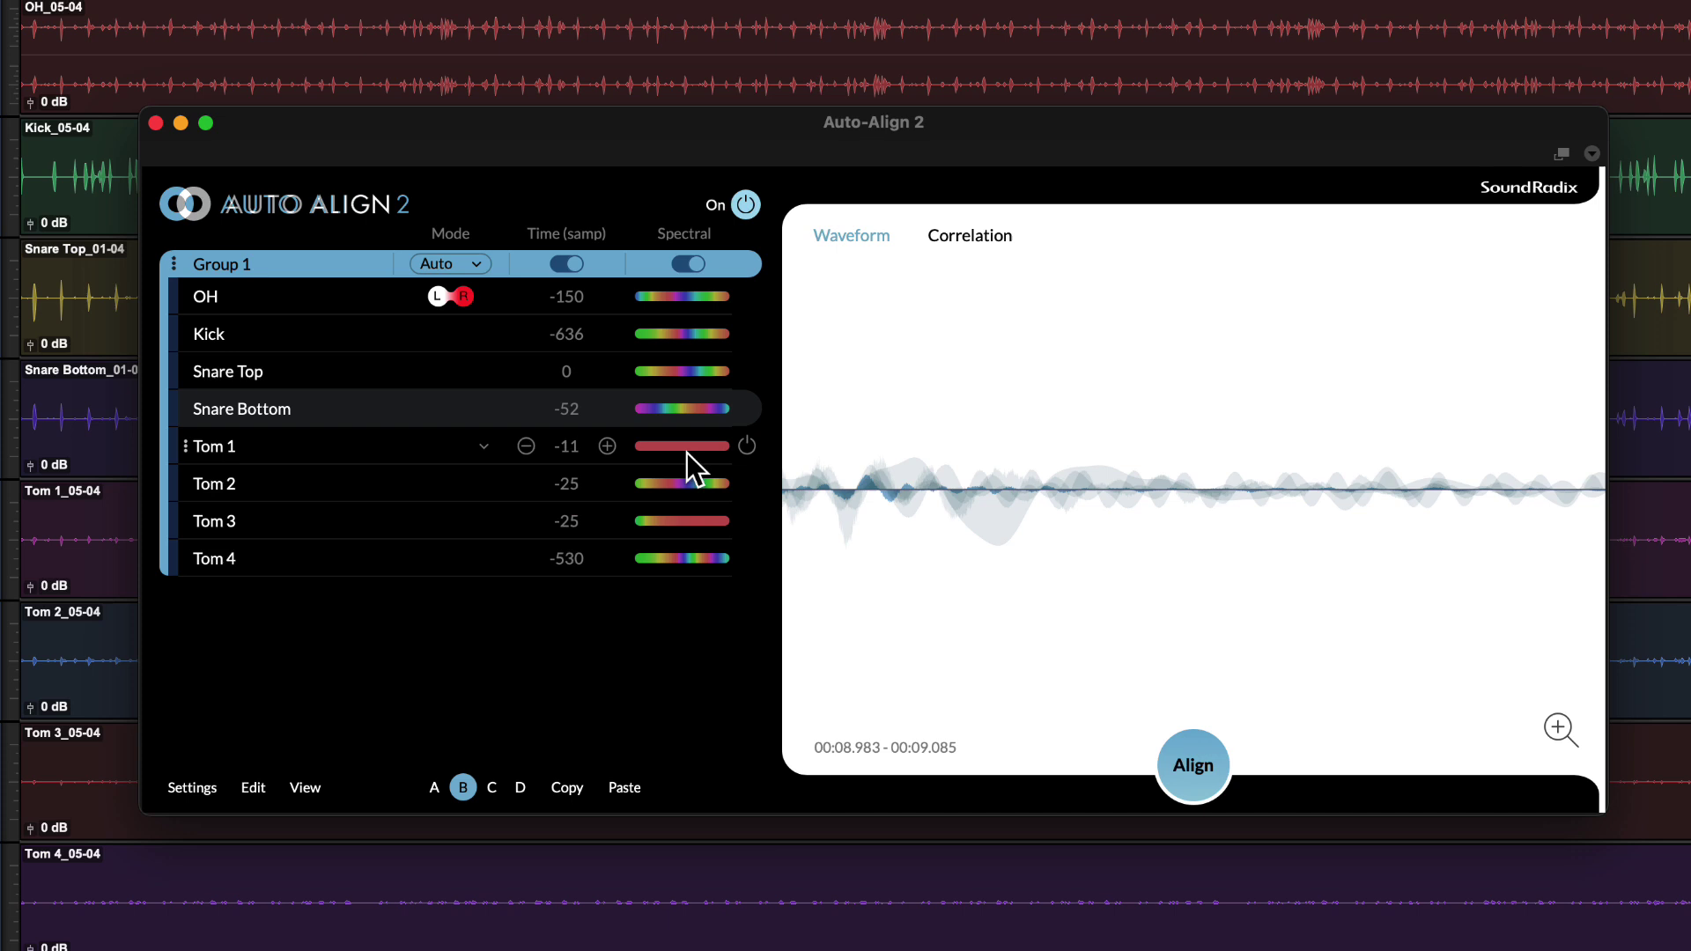
pyautogui.click(606, 335)
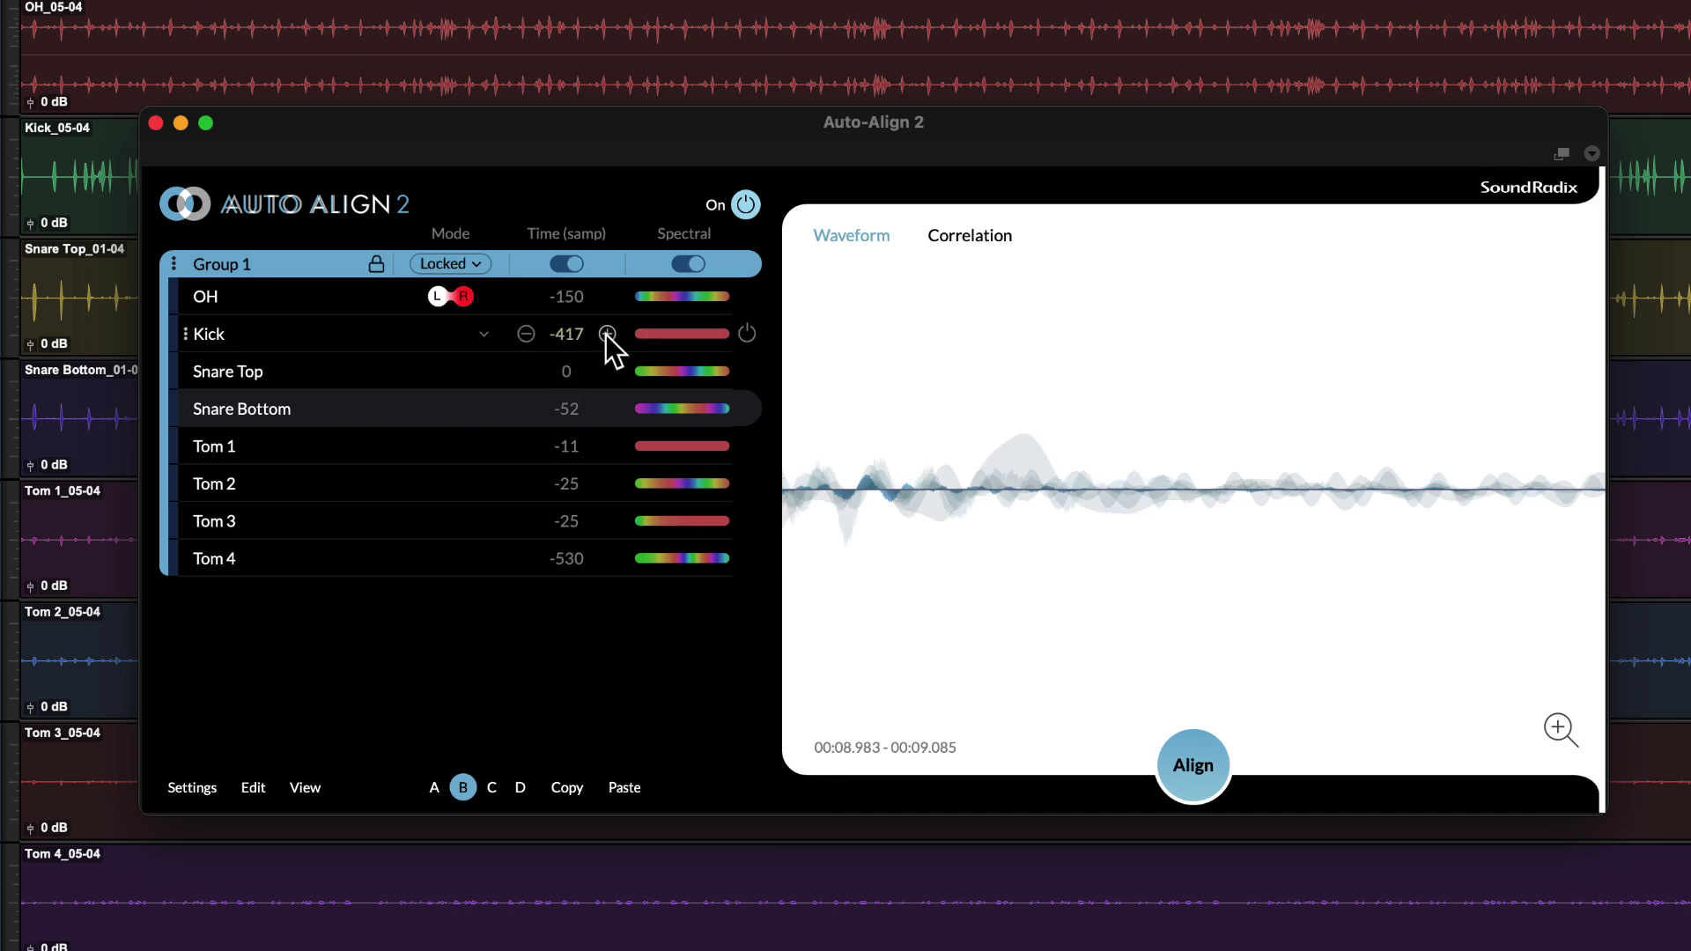
pyautogui.click(605, 335)
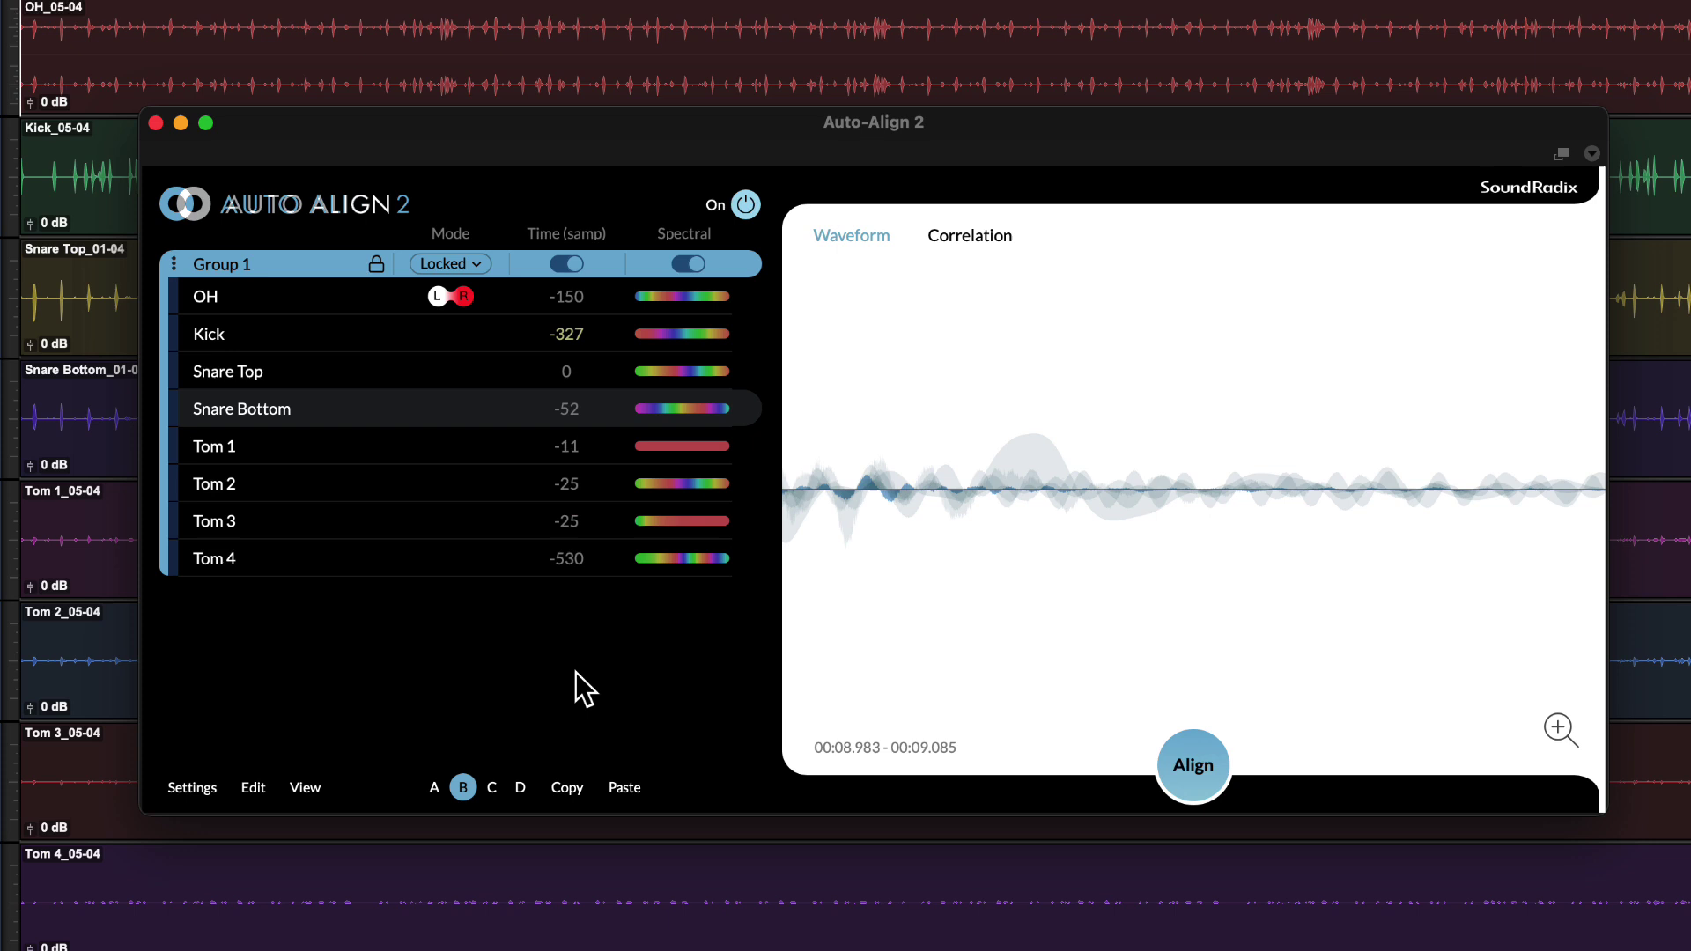
pyautogui.press('Down')
# Step: Paste the group alignment into snapshot C, then bring up Tom 1's track options
pyautogui.click(489, 789)
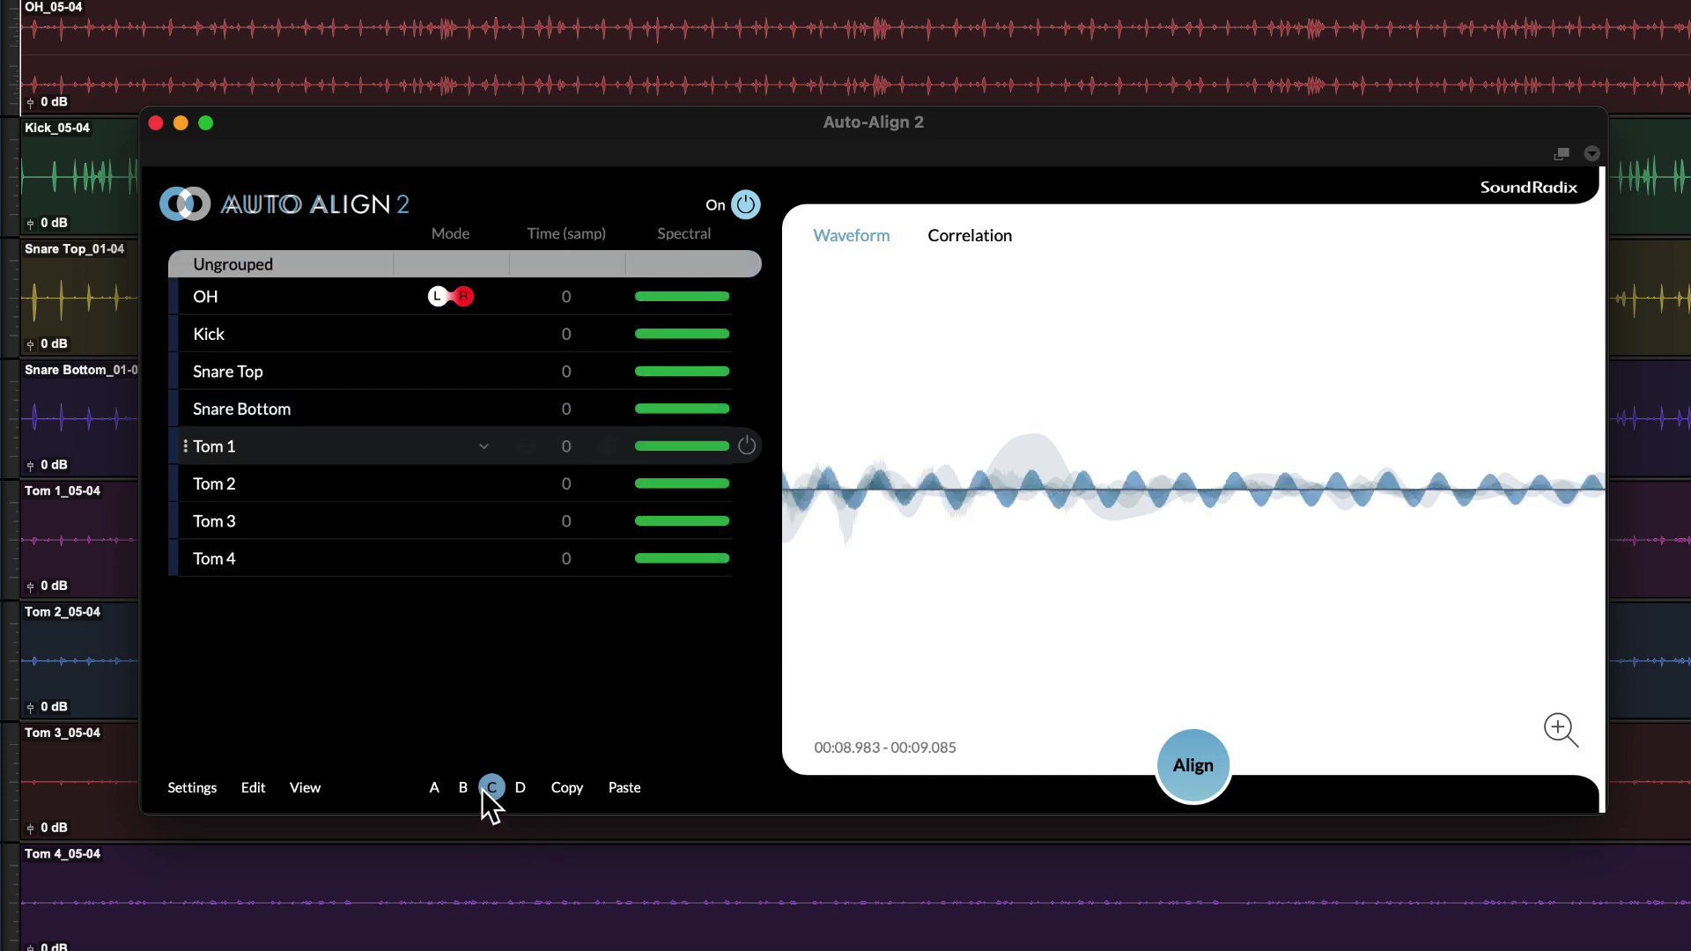
pyautogui.click(617, 792)
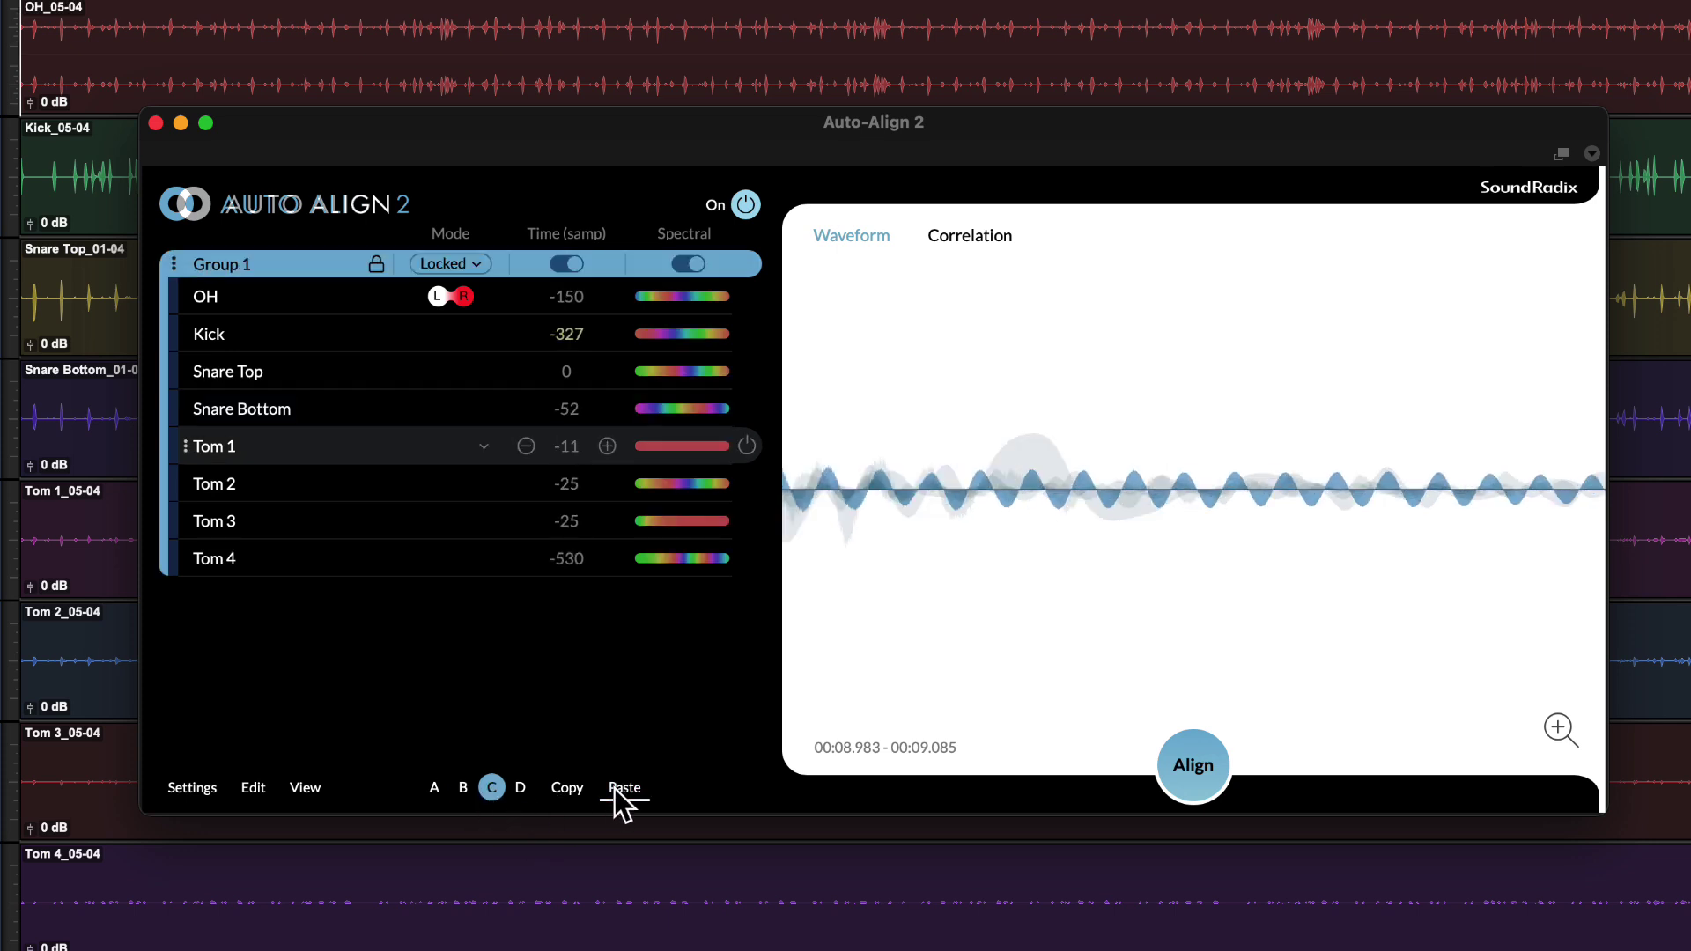
pyautogui.rightClick(306, 440)
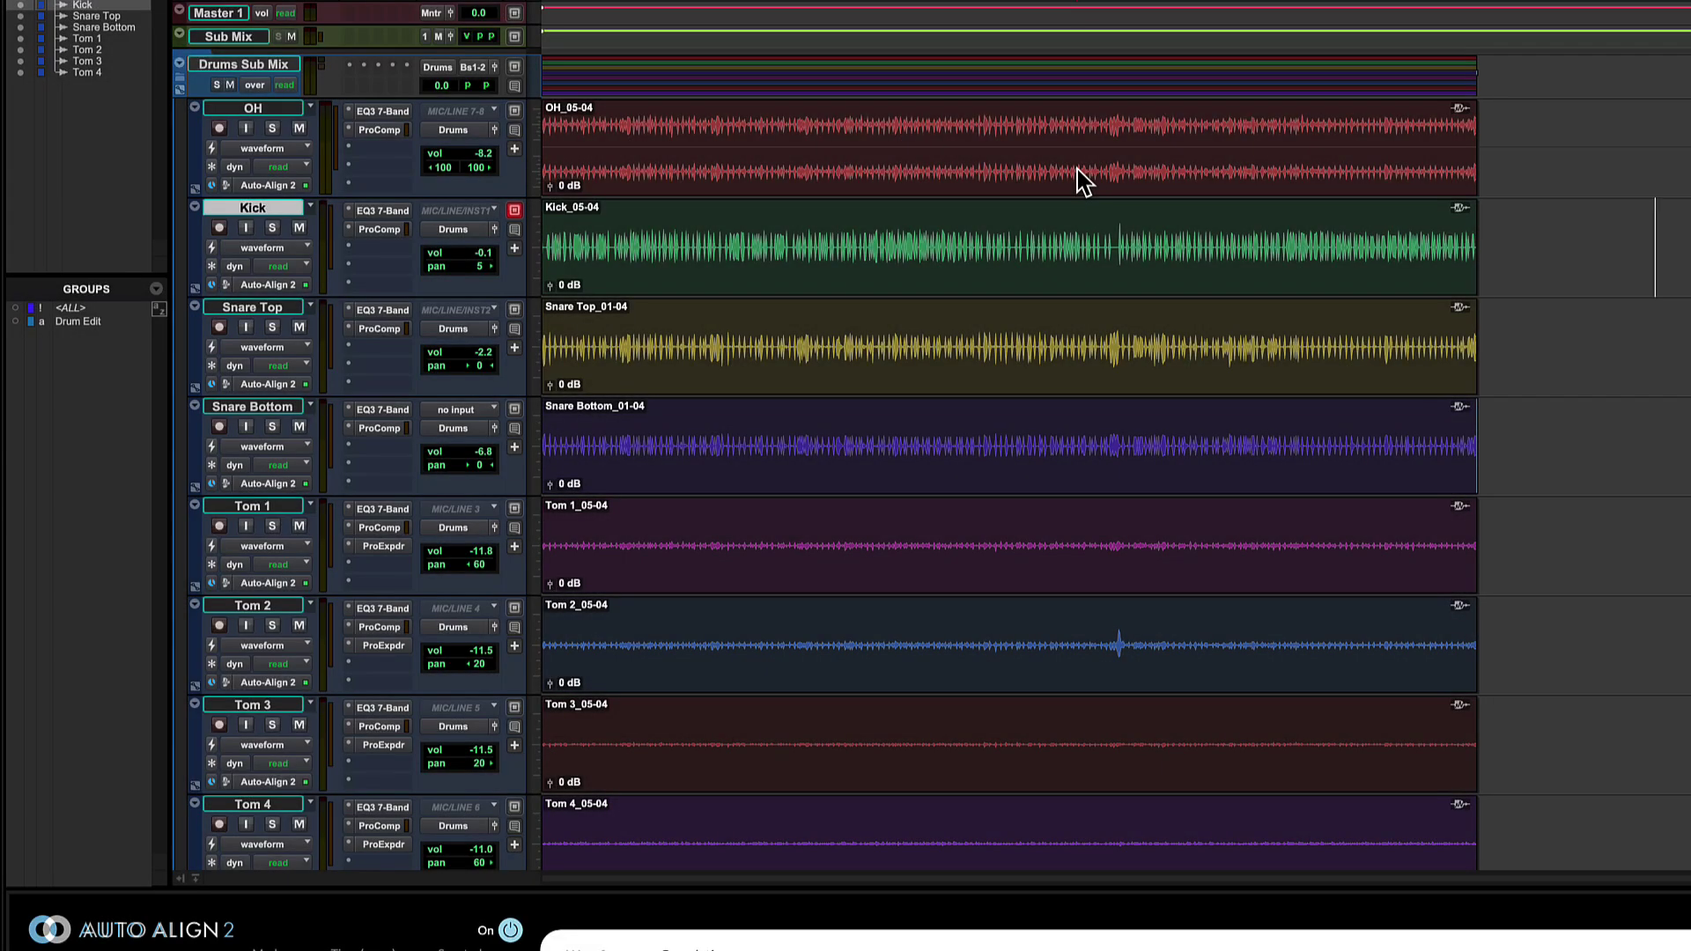
# Step: Select the OH clip, extend the selection through all drum clips, and reopen them in Auto-Align 2
pyautogui.click(1084, 182)
pyautogui.hotkey('shift', ';')
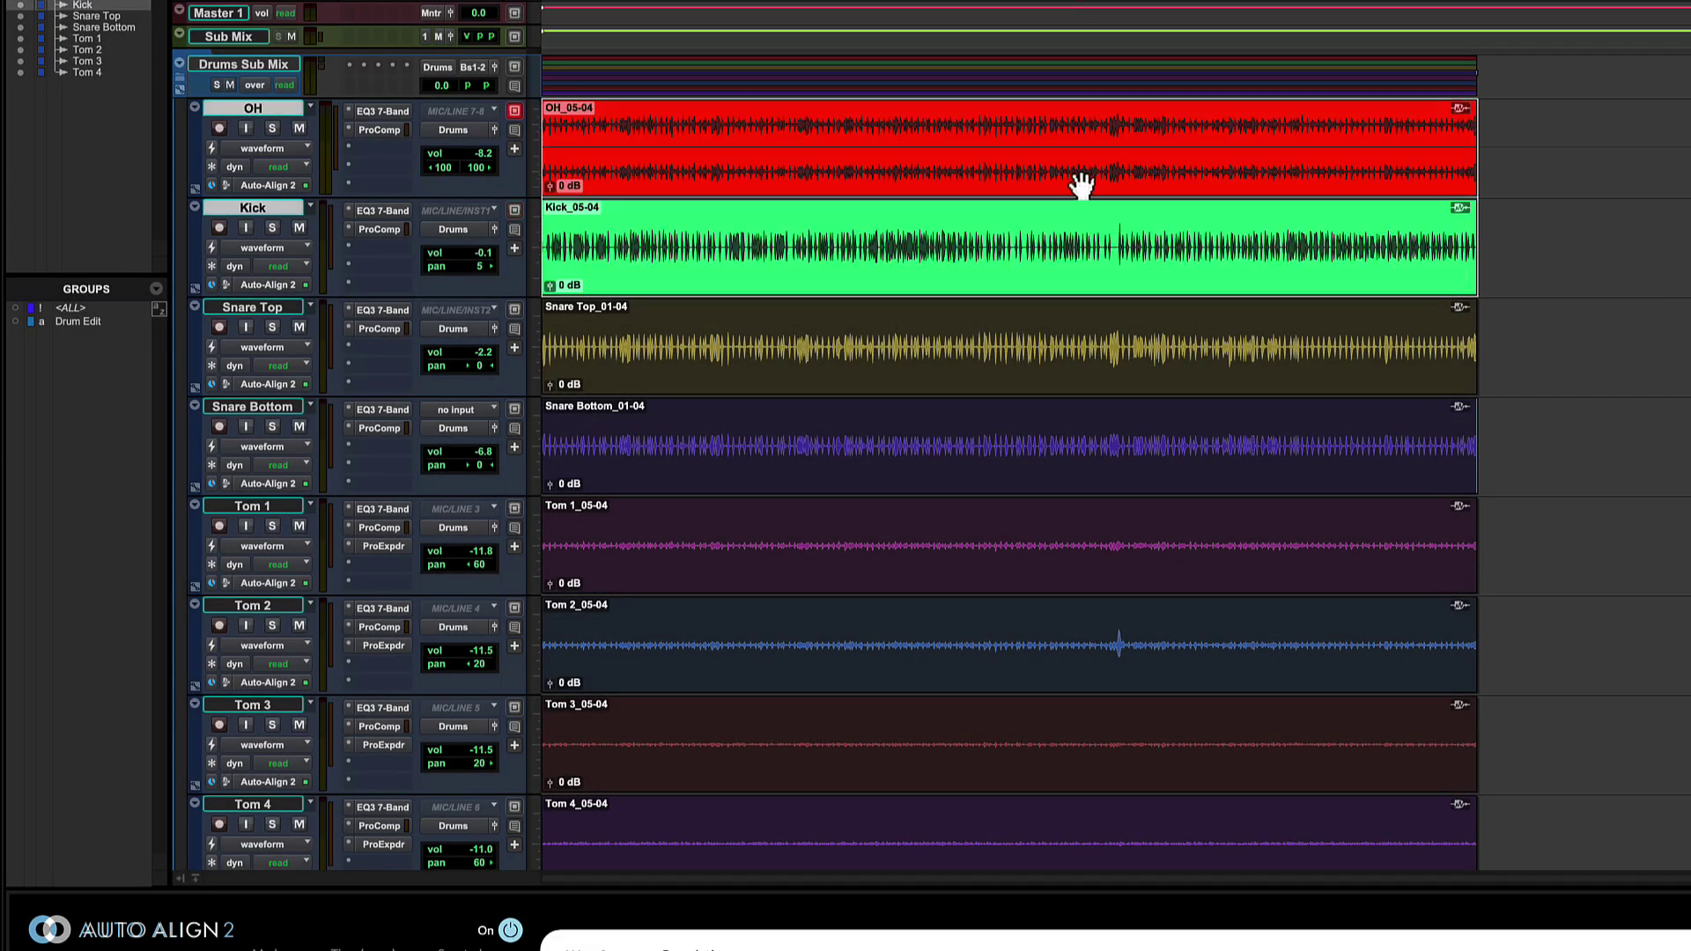
pyautogui.hotkey('shift', ';')
pyautogui.hotkey('shift', ';')
pyautogui.hotkey('shift', ';')
pyautogui.hotkey('shift', ';')
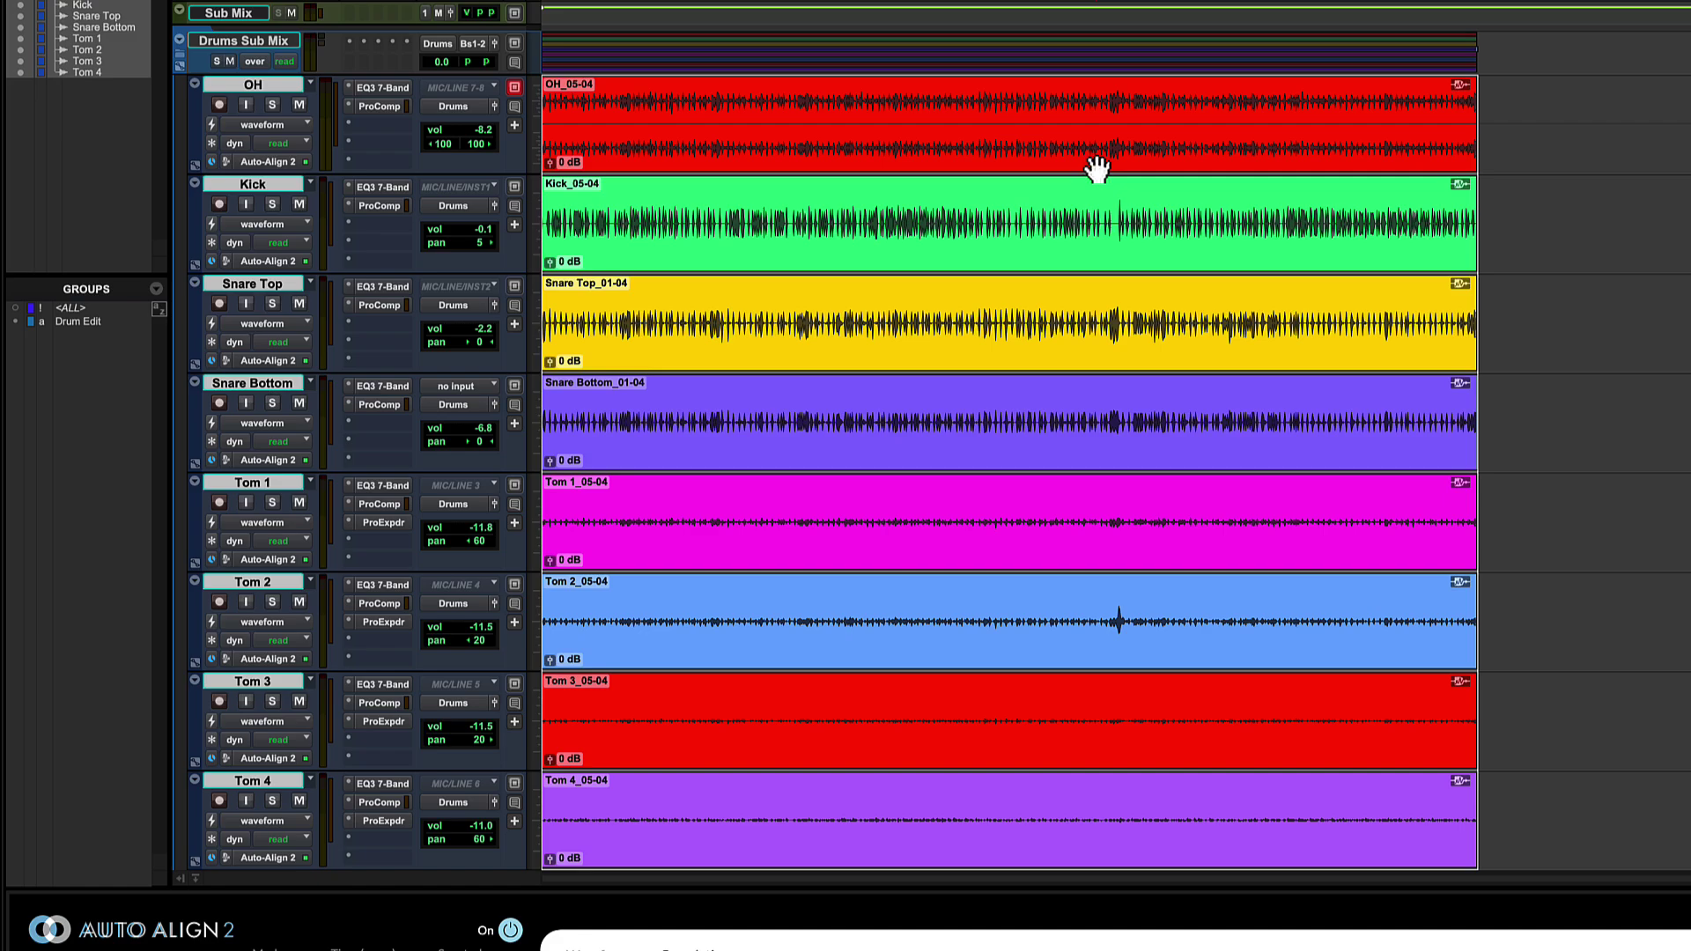
pyautogui.rightClick(1114, 139)
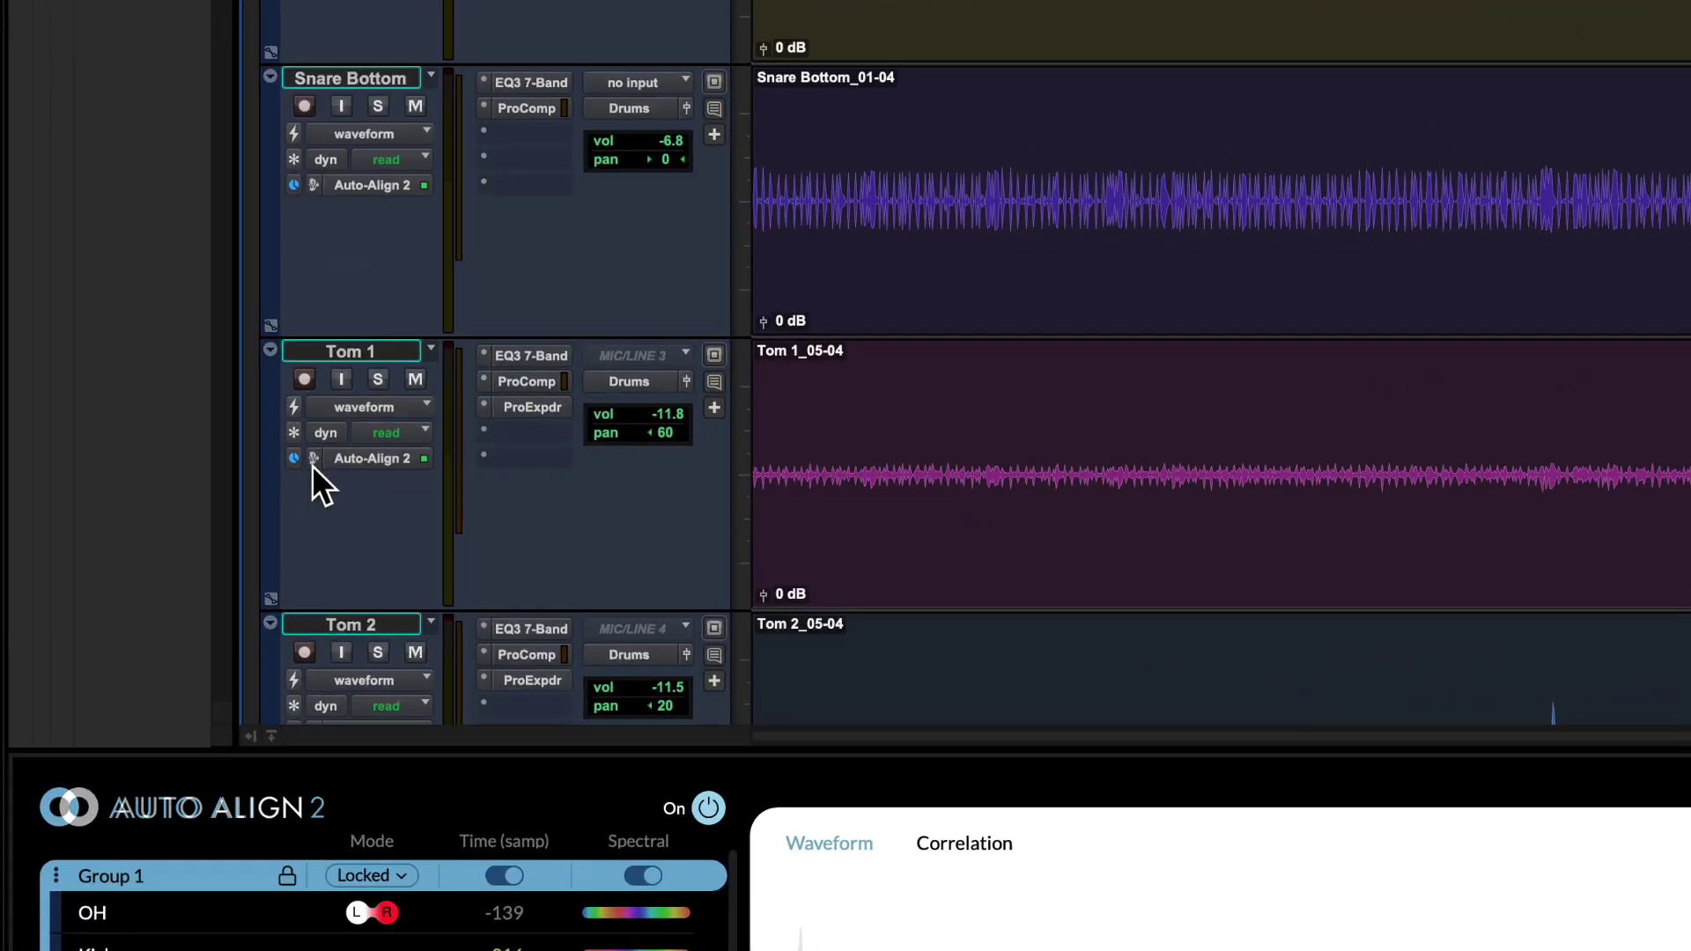
# Step: Switch Tom 1 to Rhythmic elastic audio, revert its aligned clip, and recall snapshot B
pyautogui.click(146, 576)
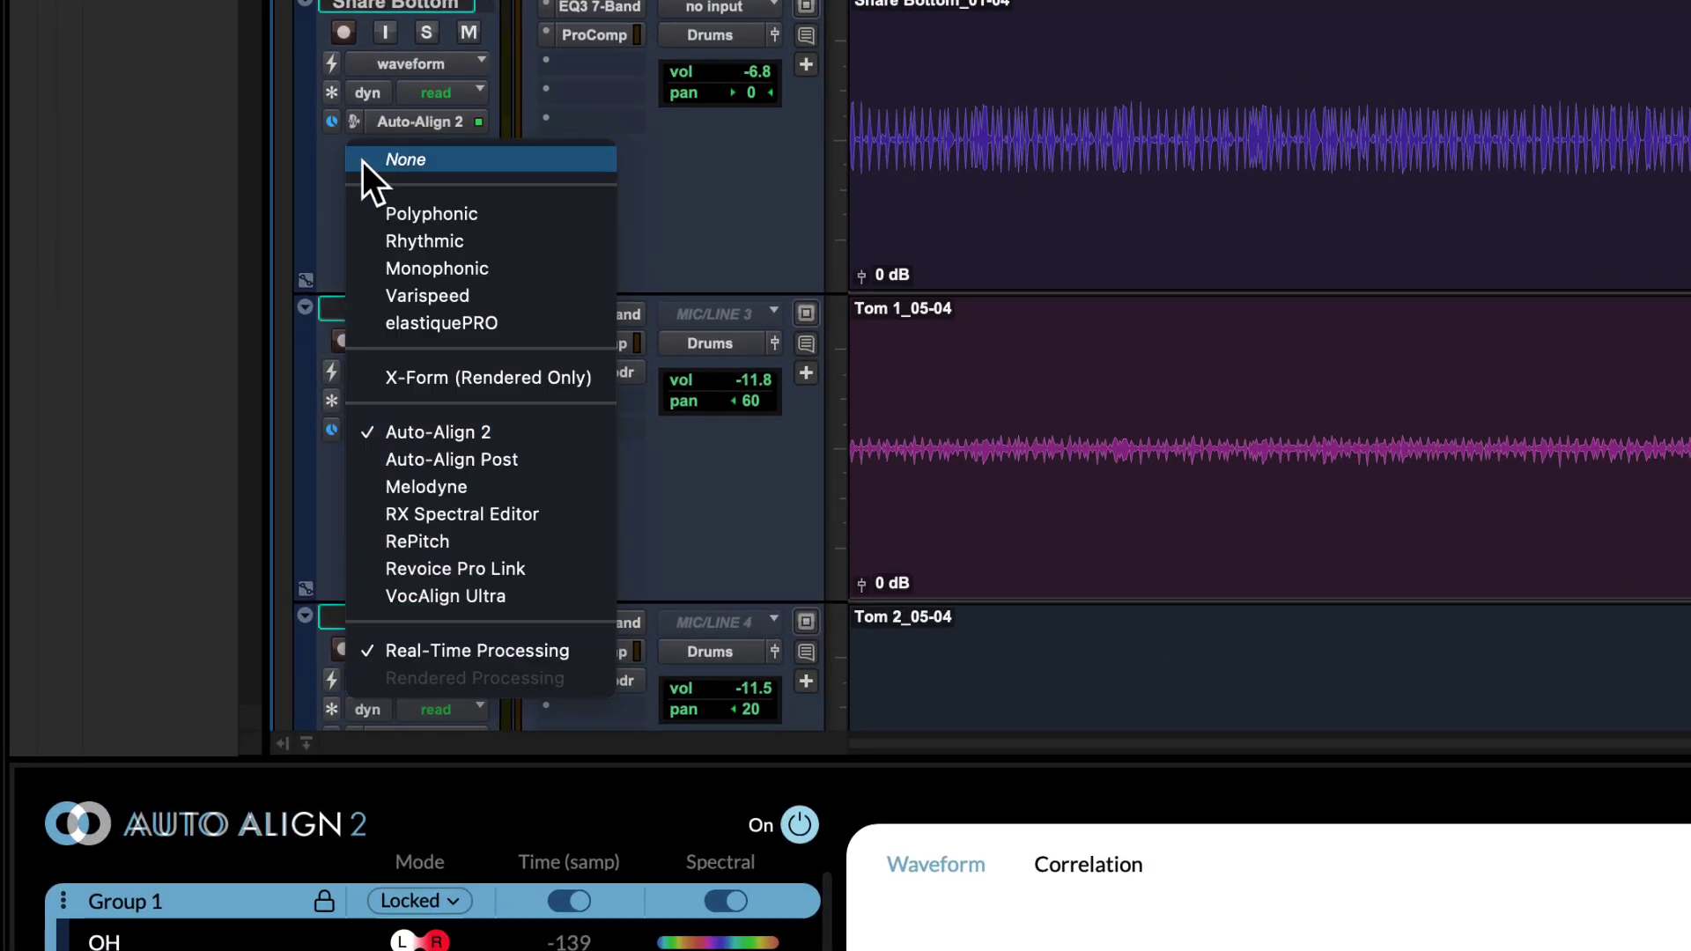
pyautogui.click(351, 245)
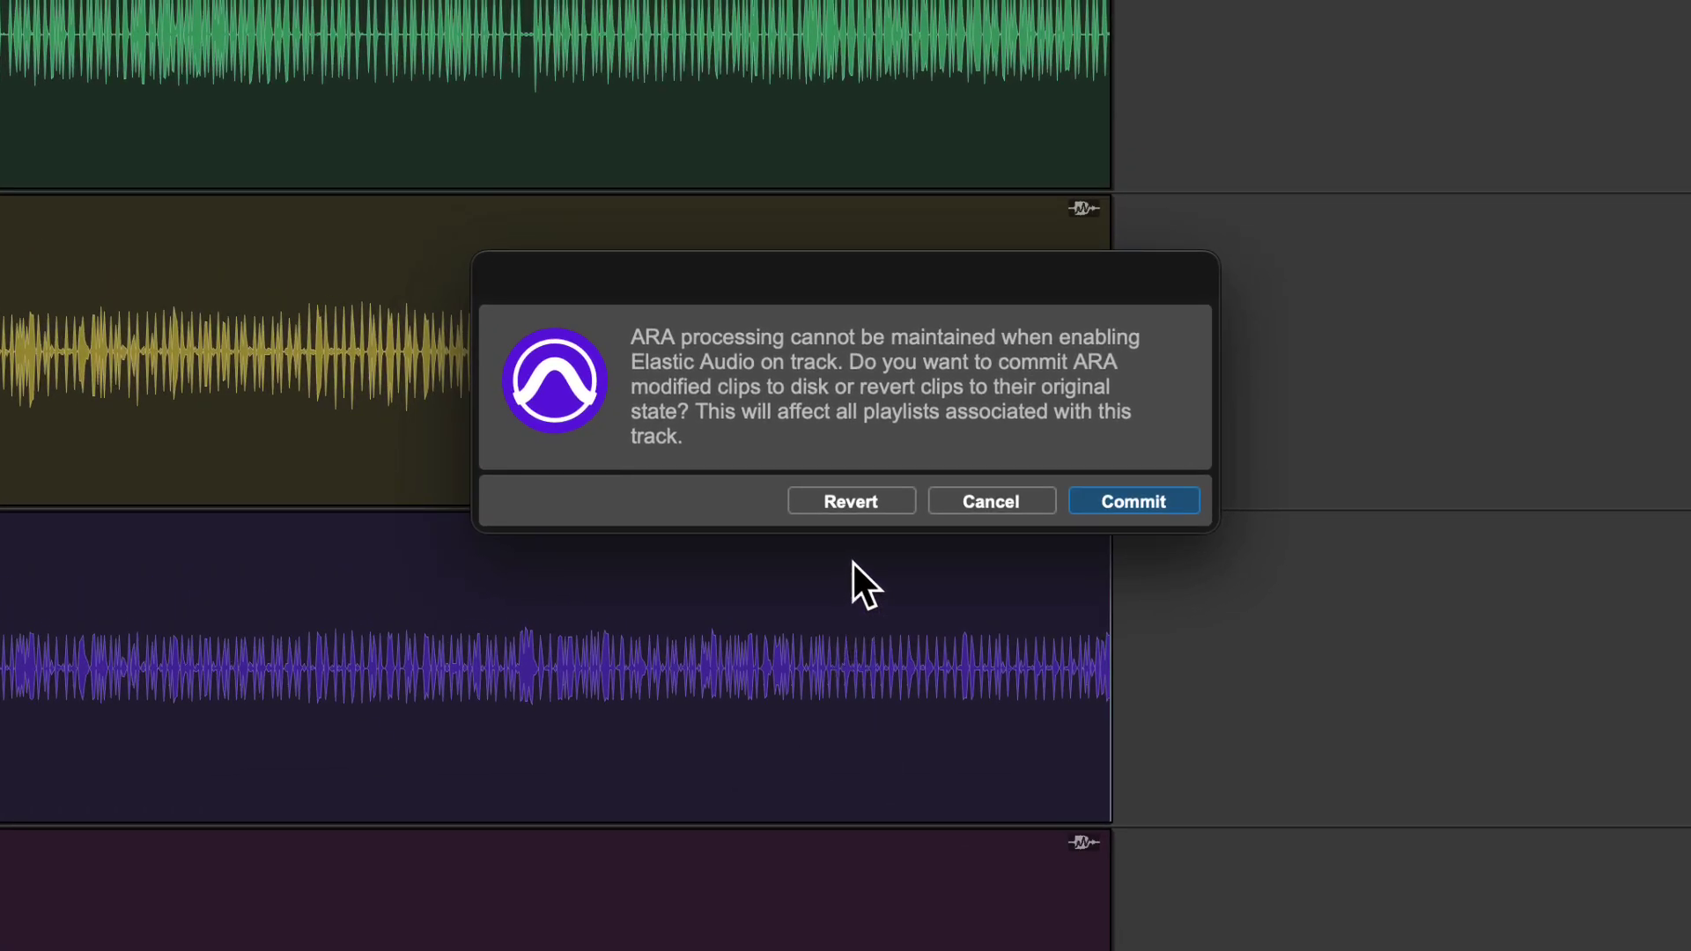
pyautogui.click(848, 500)
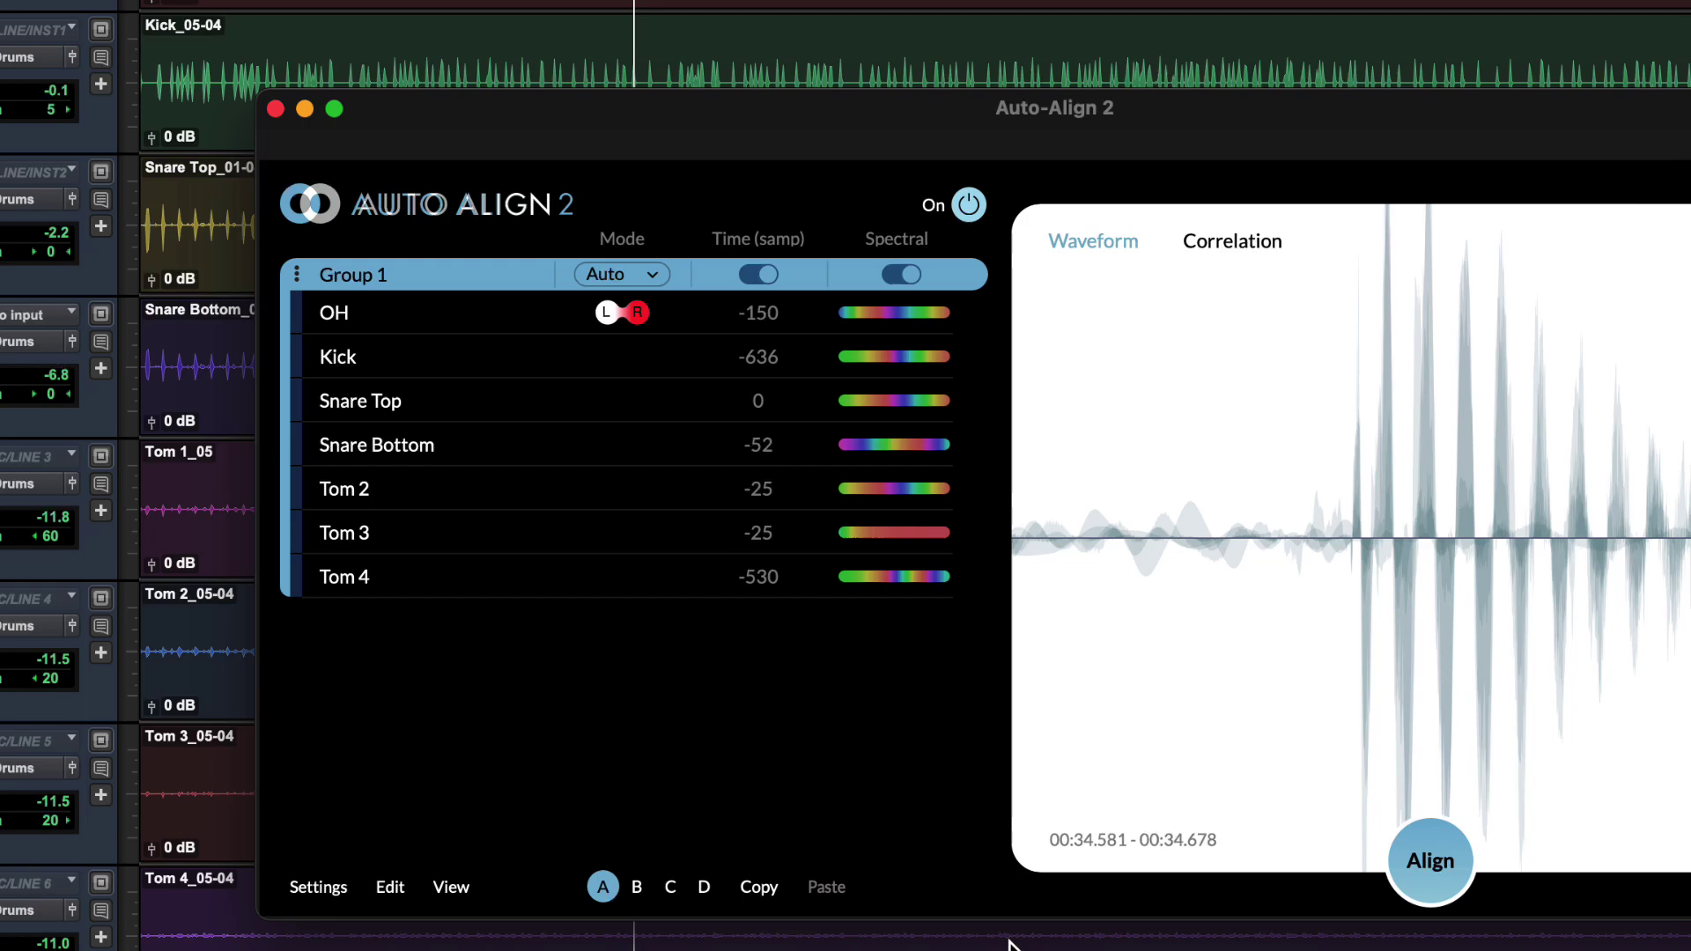
pyautogui.click(762, 894)
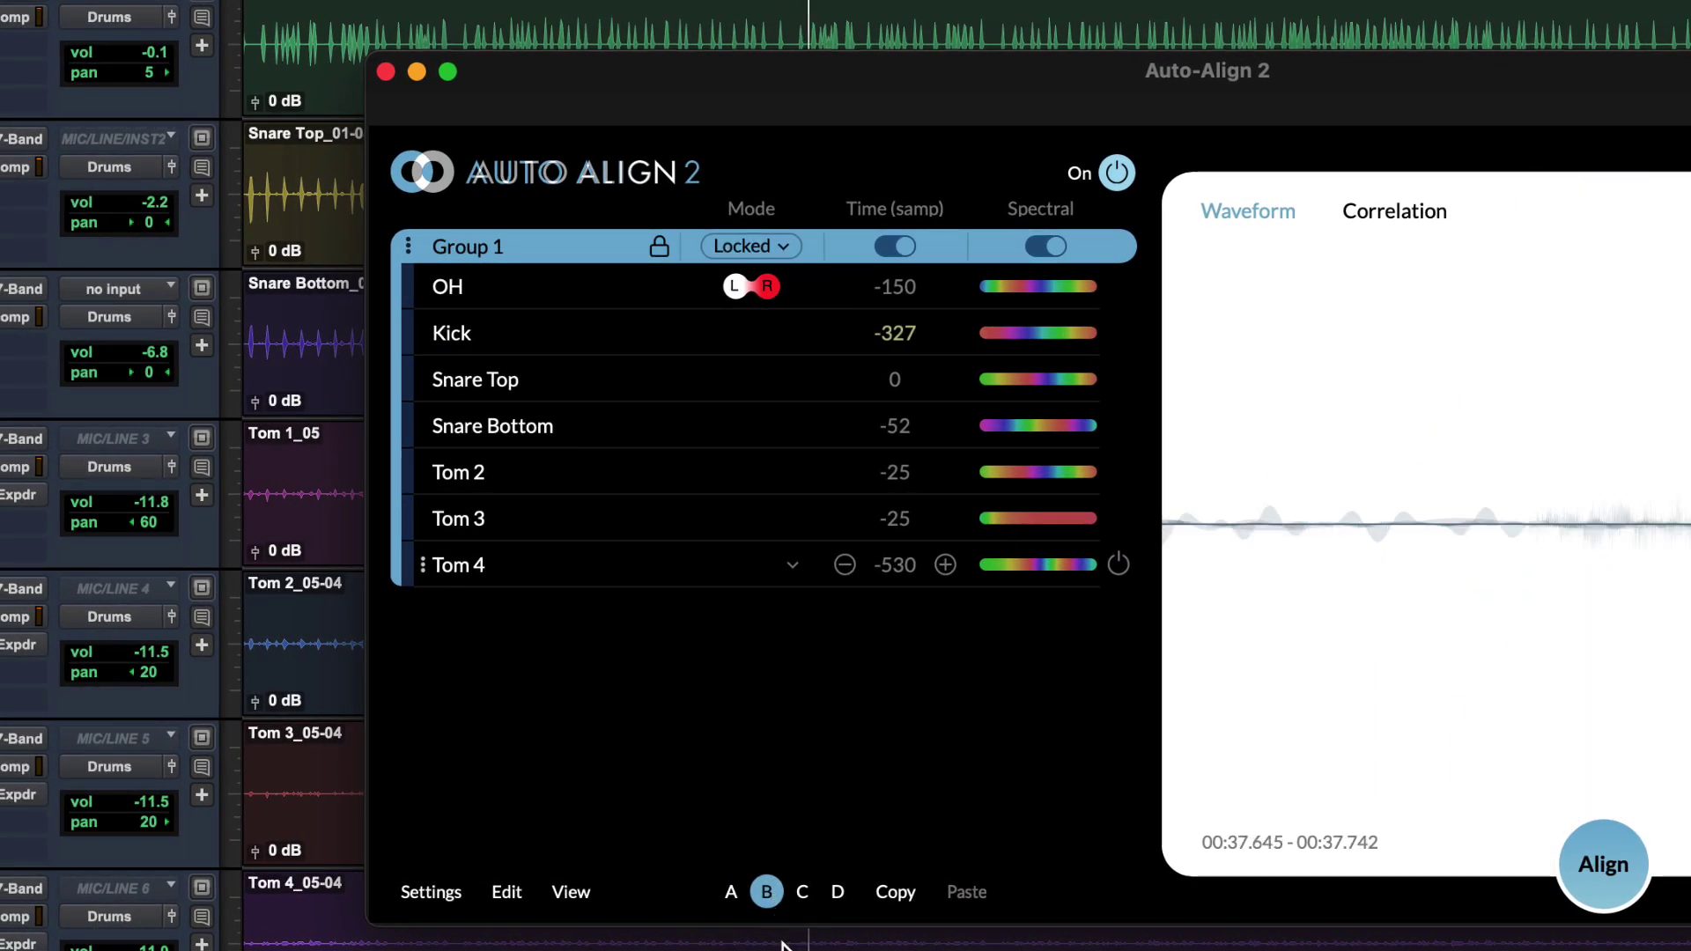